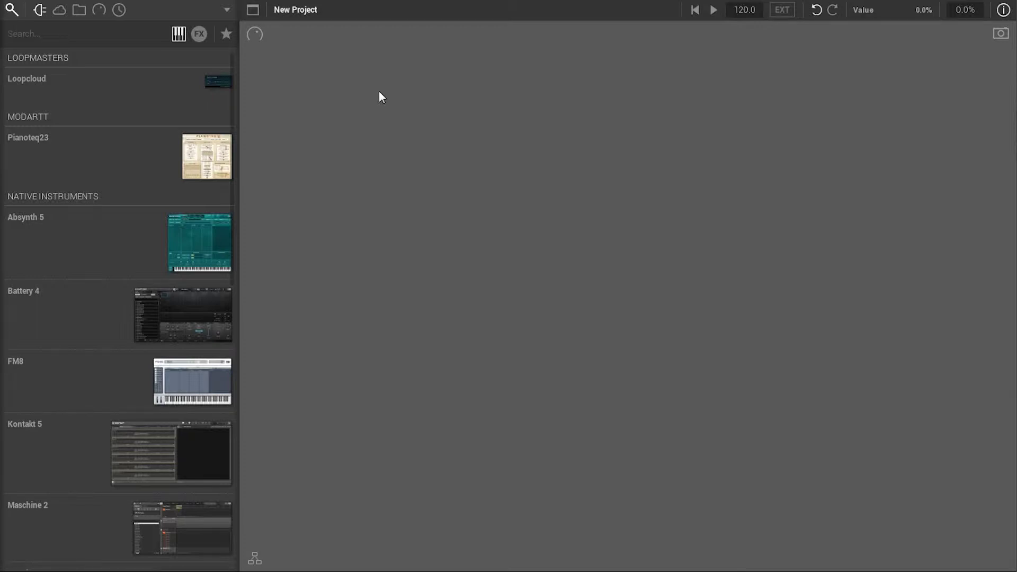
Search the plugin list for "mass" and add the Massive synthesizer to the empty project
{"action": "left_click", "coordinate": [101, 39]}
{"action": "type", "text": "mass"}
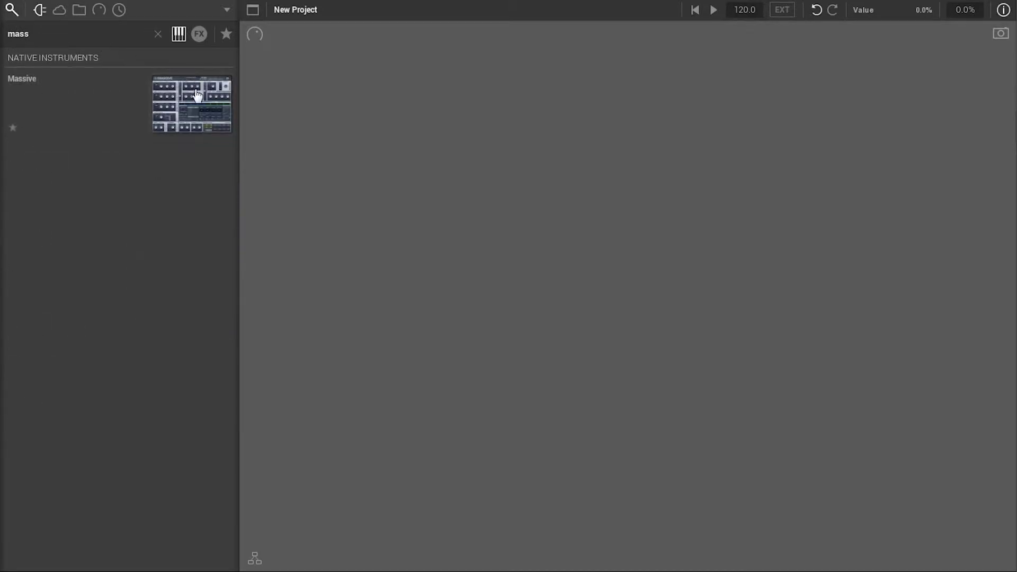
{"action": "left_click_drag", "start_coordinate": [191, 103], "coordinate": [455, 138]}
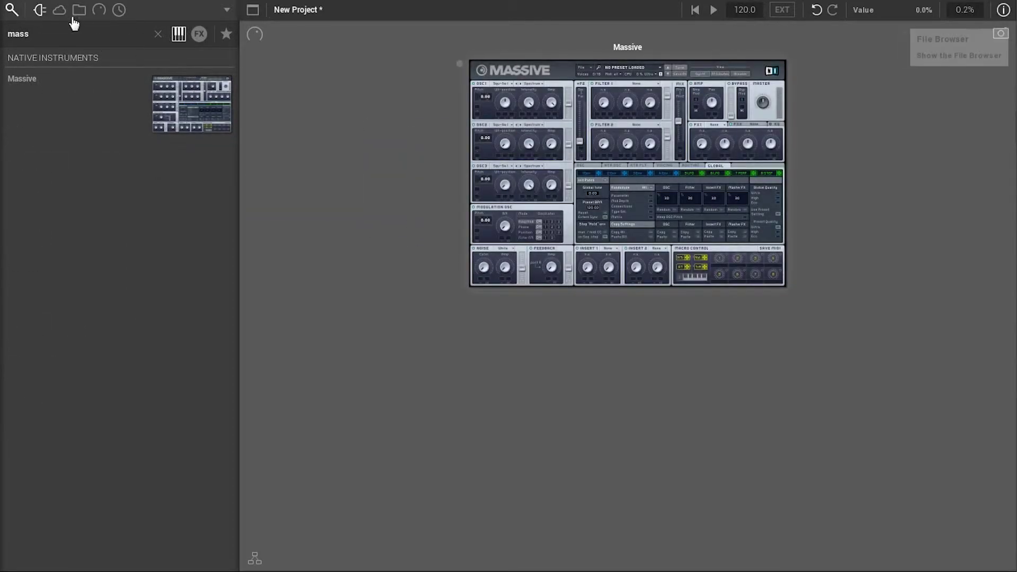
Filter the synthesizer presets to manufacturer Native Instruments and product Massive, and search them for "ana"
{"action": "left_click", "coordinate": [59, 10]}
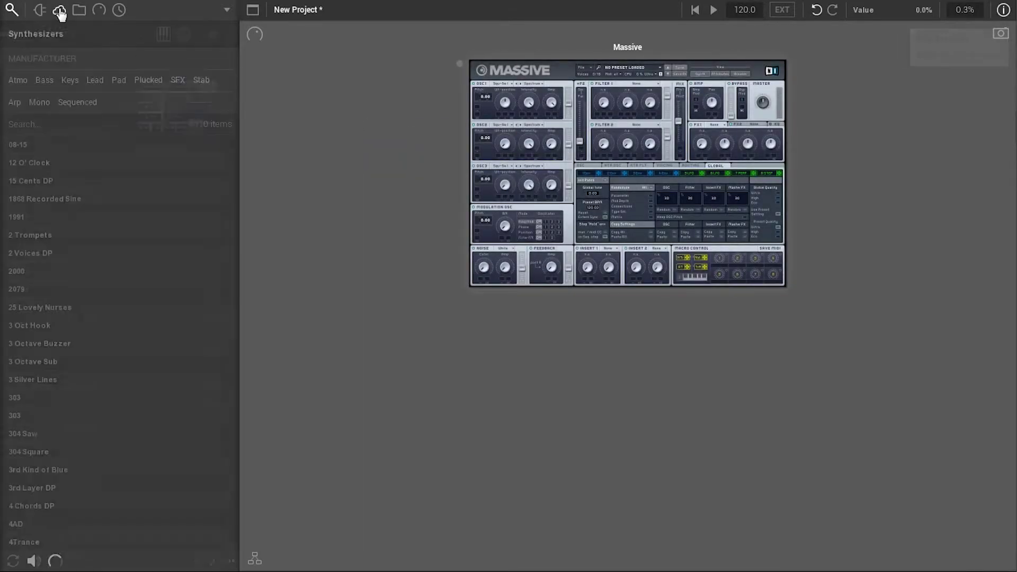
{"action": "left_click", "coordinate": [43, 58]}
{"action": "left_click", "coordinate": [48, 99]}
{"action": "left_click", "coordinate": [46, 81]}
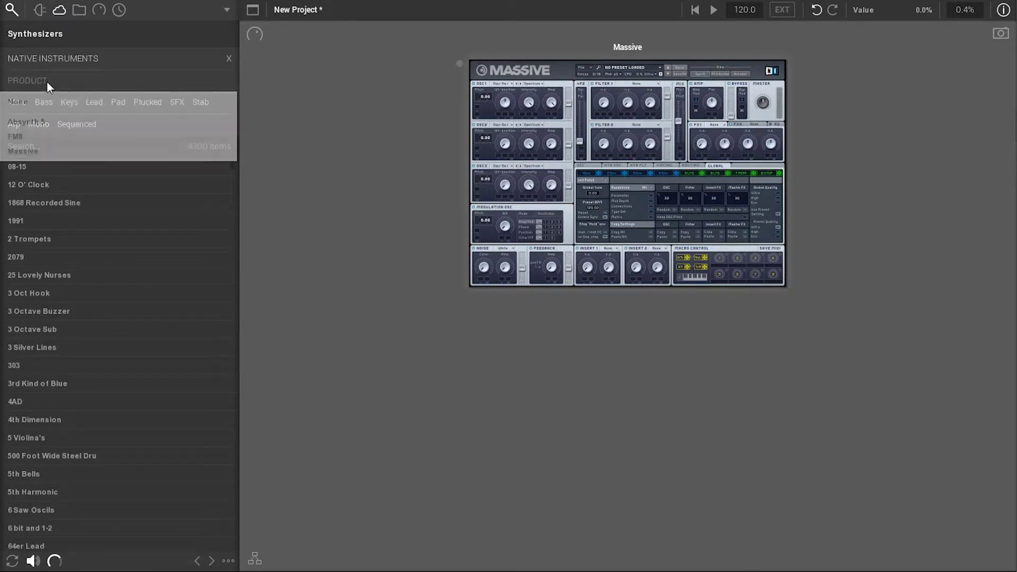
{"action": "left_click", "coordinate": [55, 150]}
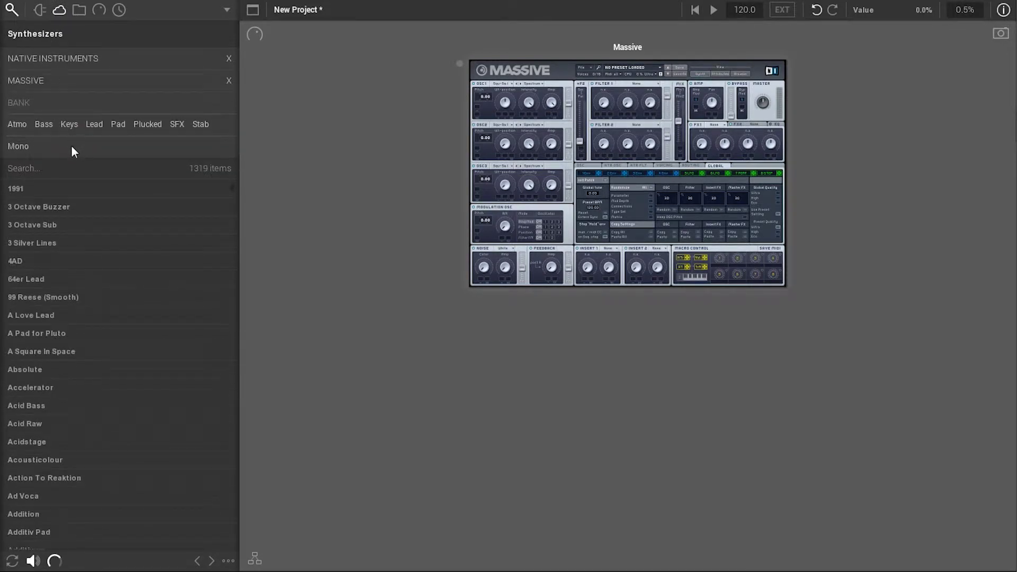
{"action": "left_click", "coordinate": [69, 173]}
{"action": "type", "text": "ana"}
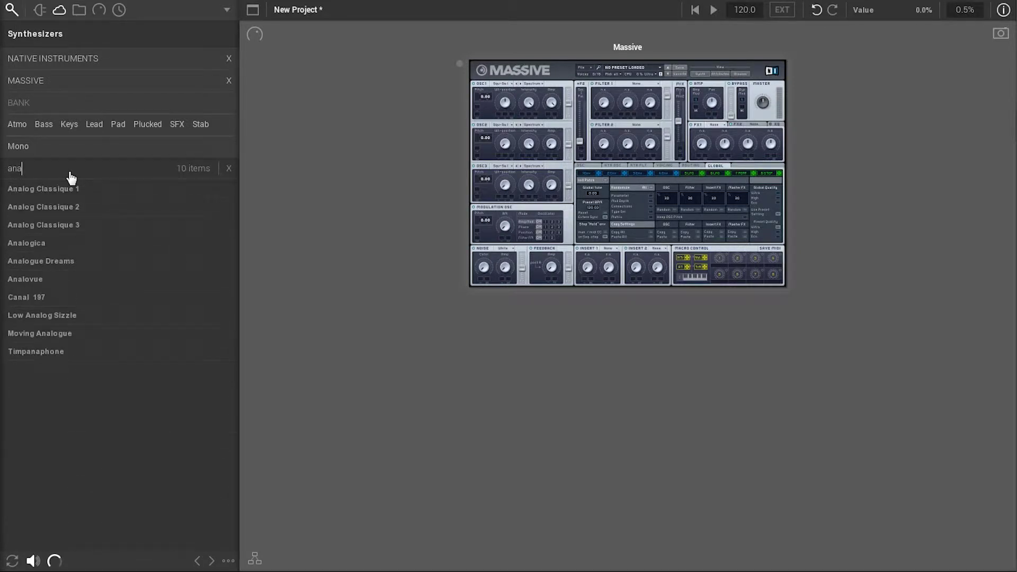
Preview the presets Analog Classique 1, 2, 3 and Analogica, and load Analog Classique 2 into the Massive instrument
{"action": "left_click", "coordinate": [71, 189]}
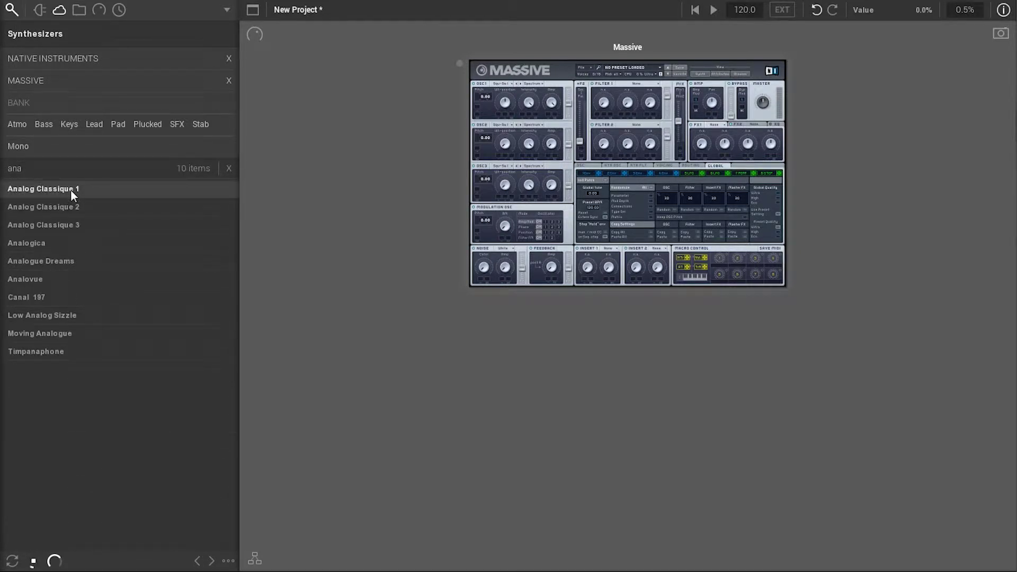
{"action": "left_click", "coordinate": [75, 210]}
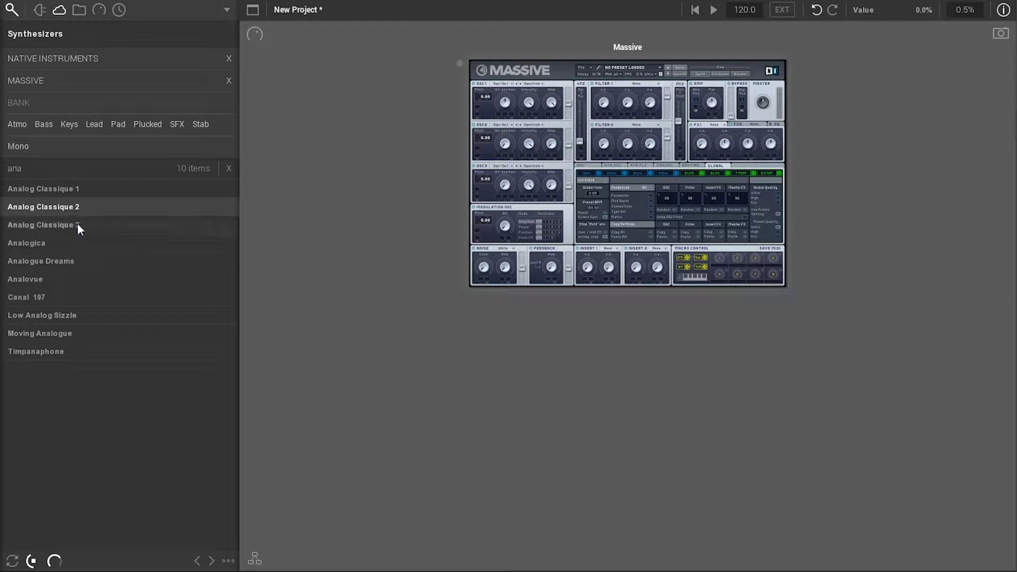
{"action": "left_click", "coordinate": [78, 224]}
{"action": "left_click", "coordinate": [49, 245]}
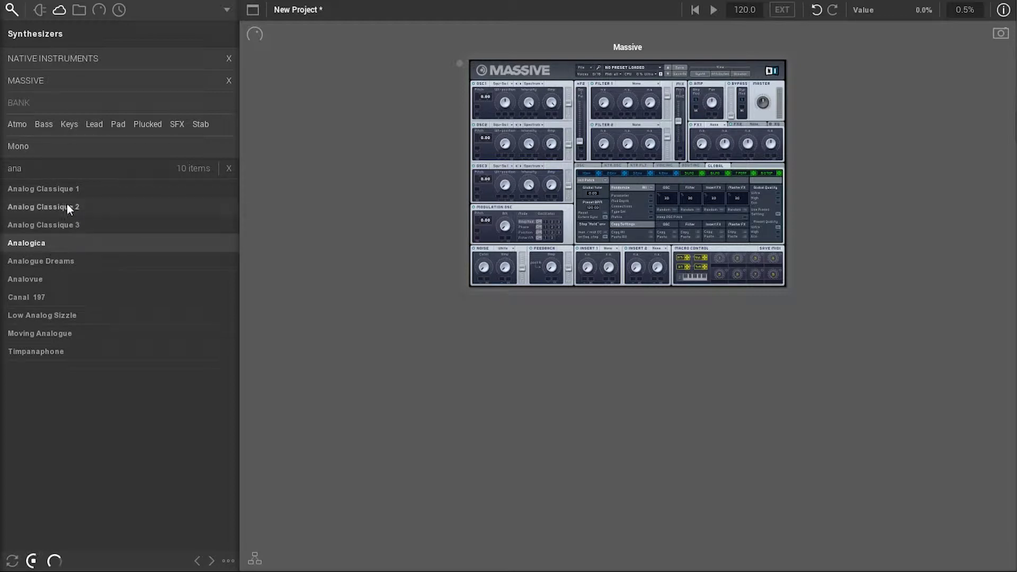
{"action": "left_click_drag", "start_coordinate": [52, 205], "coordinate": [534, 161]}
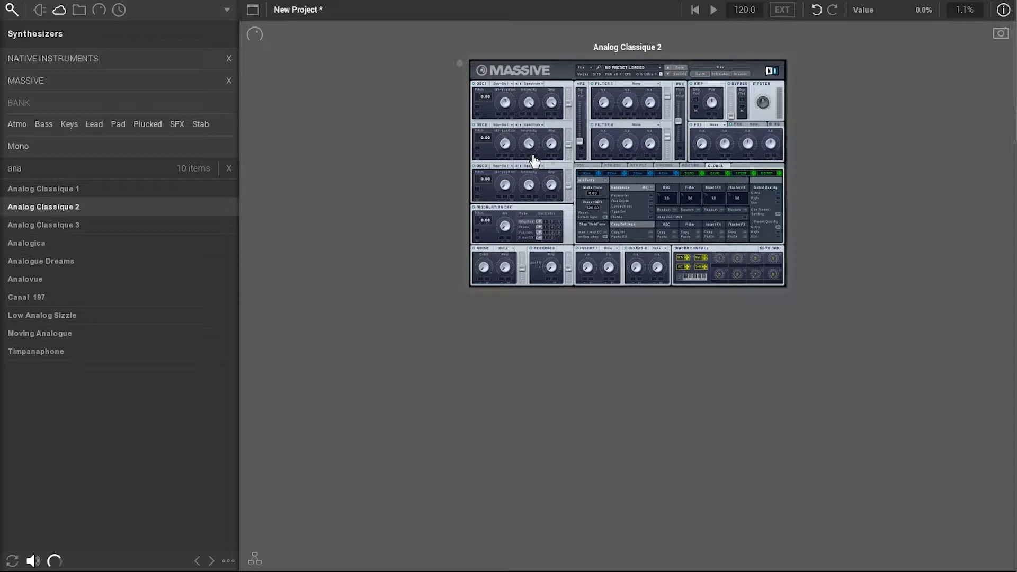
Convert the Massive instrument to a Nuance sampler instrument using the default mapping and output settings
{"action": "right_click", "coordinate": [566, 145]}
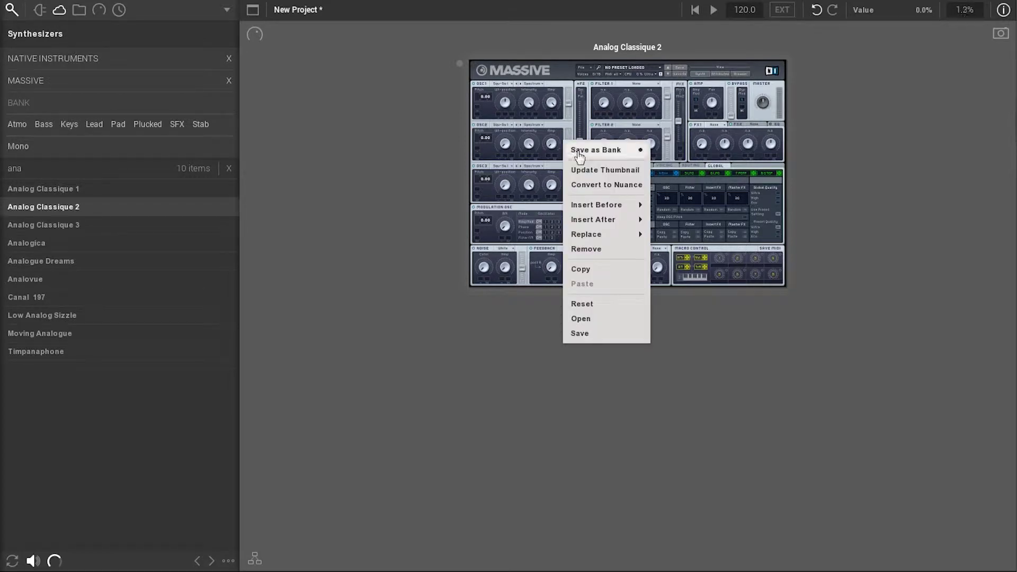
{"action": "left_click", "coordinate": [600, 188]}
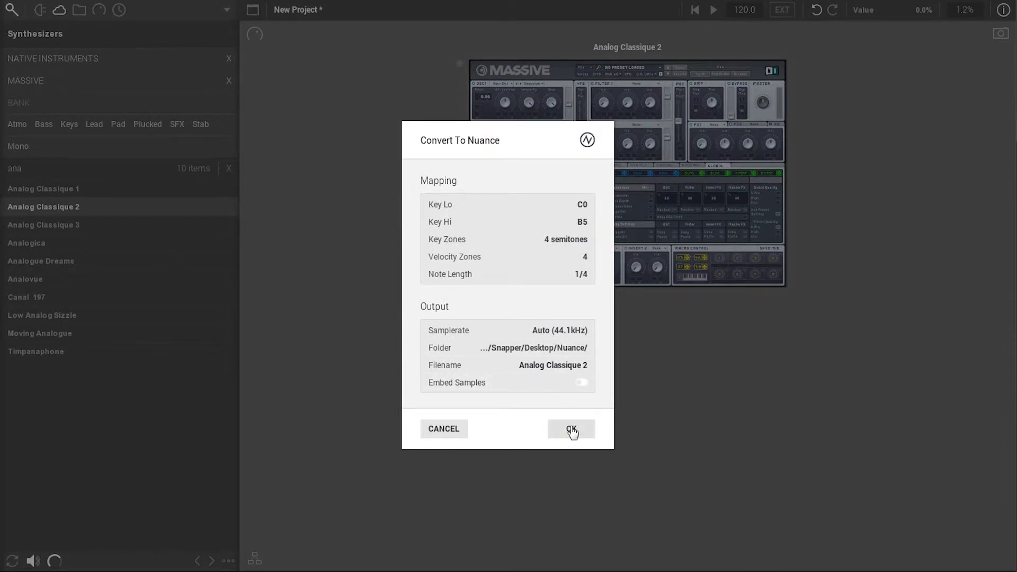
{"action": "left_click", "coordinate": [572, 430]}
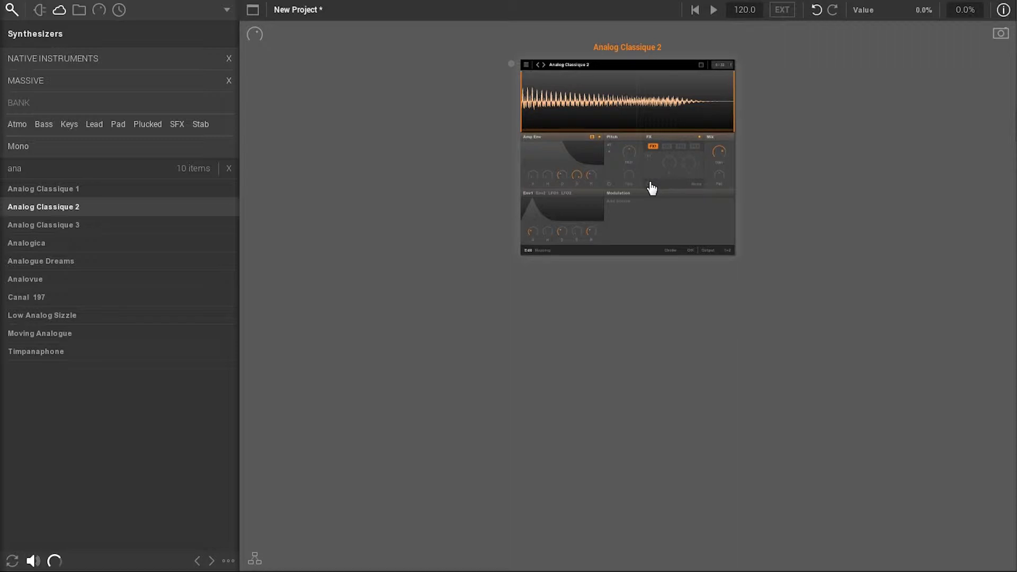
Examine the key and velocity zone mapping of the converted Nuance instrument, and close its editor
{"action": "left_click", "coordinate": [643, 188]}
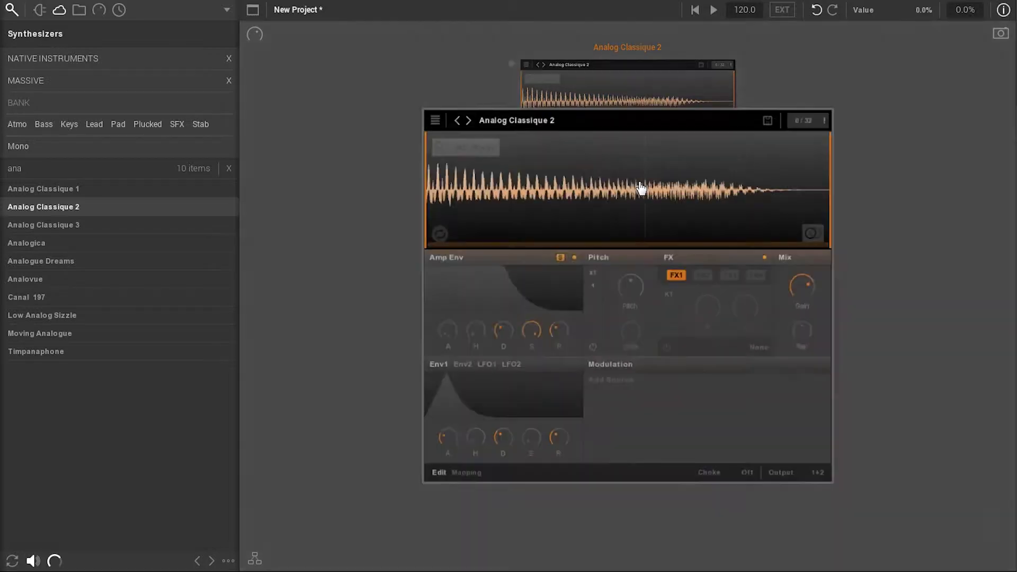
{"action": "left_click", "coordinate": [462, 483]}
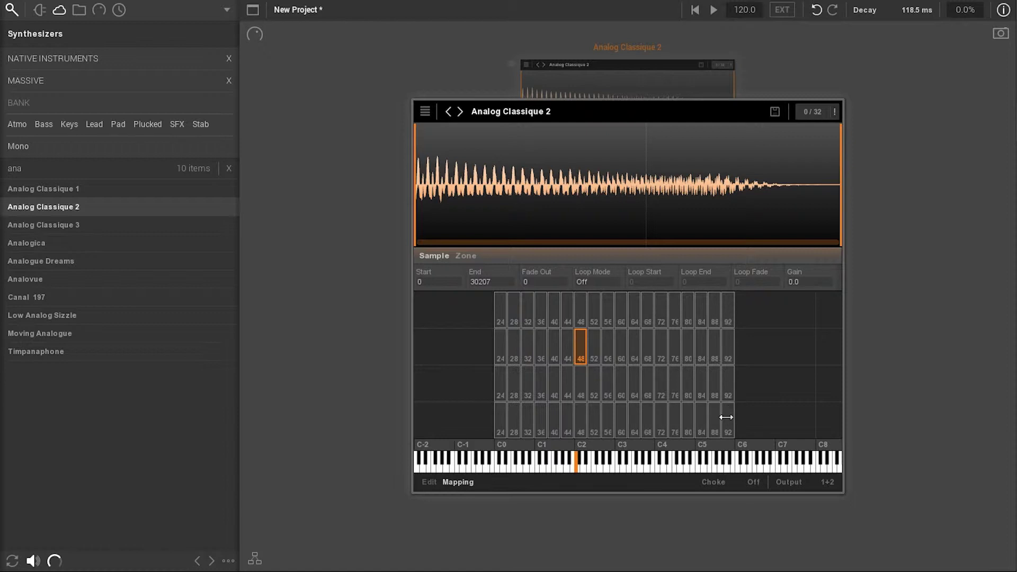
{"action": "left_click", "coordinate": [865, 373]}
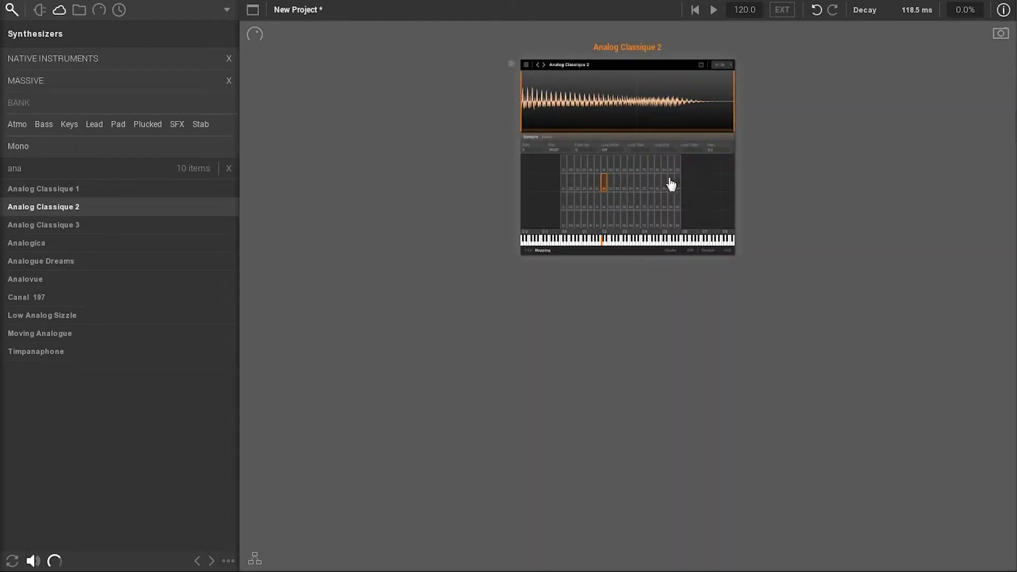
Restore the original Analog Classique 2 plugin in place of the Nuance instrument and check it in the Massive window
{"action": "right_click", "coordinate": [631, 161]}
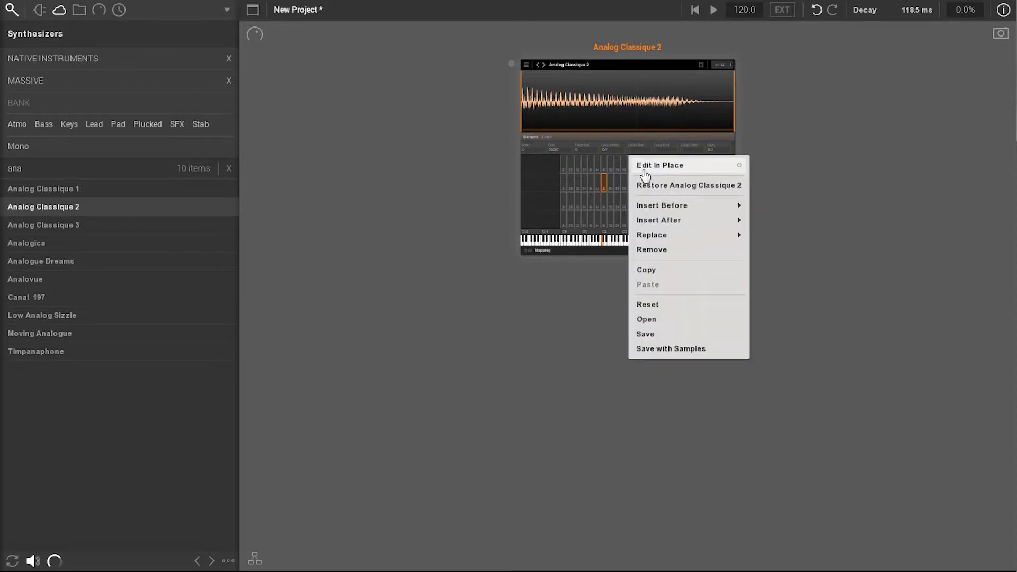
{"action": "left_click", "coordinate": [670, 188]}
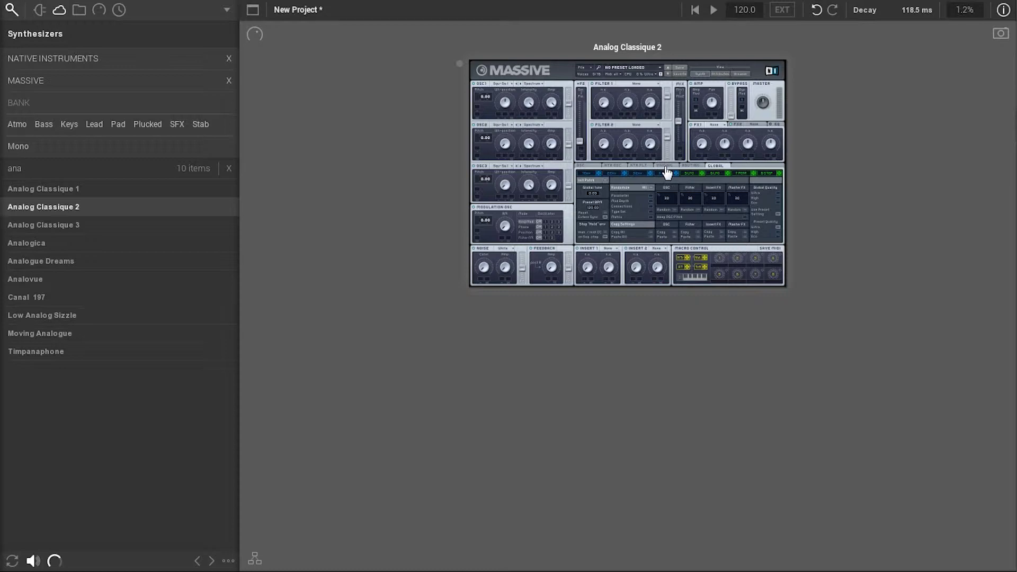
{"action": "left_click", "coordinate": [666, 173]}
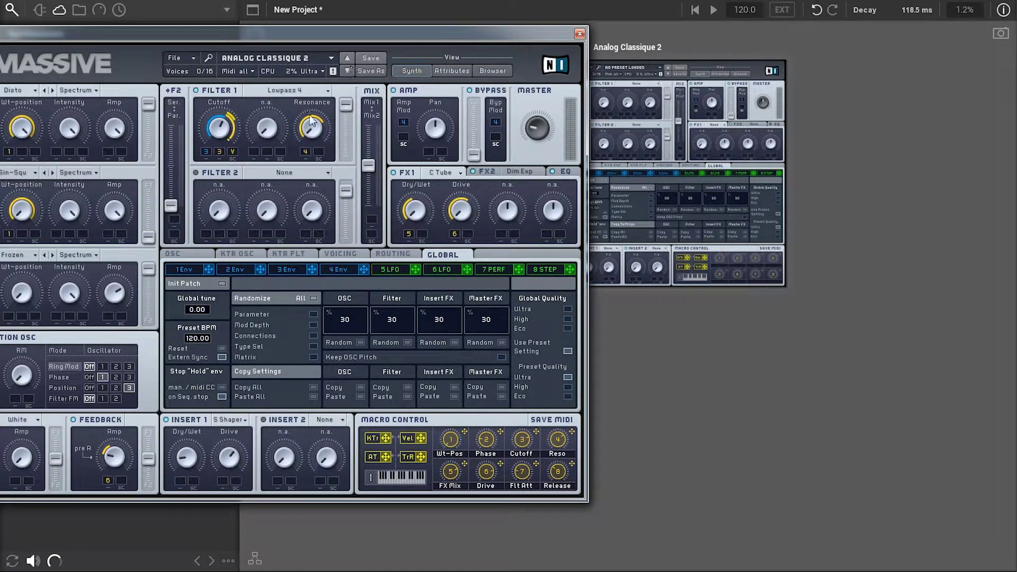
{"action": "left_click", "coordinate": [580, 33]}
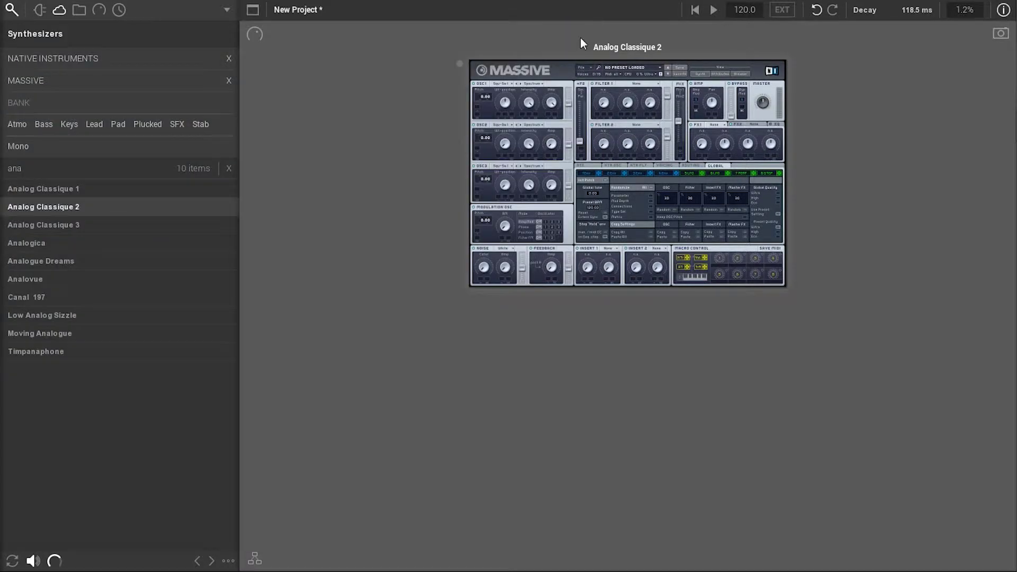
Set up a new Nuance conversion of the Massive instrument, trying 1-semitone key zones before choosing 4 semitones
{"action": "right_click", "coordinate": [601, 103]}
{"action": "left_click", "coordinate": [618, 141]}
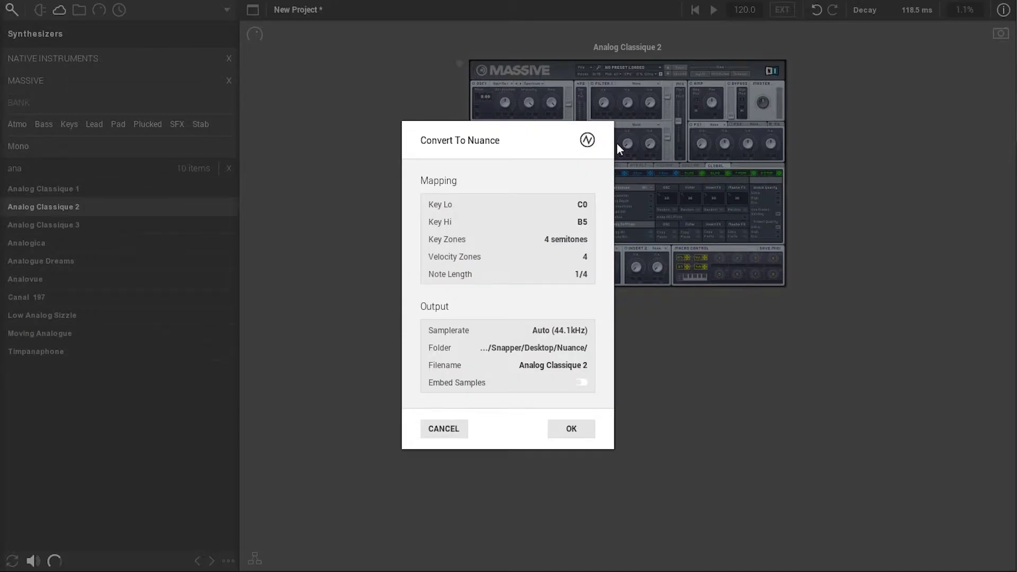
{"action": "left_click", "coordinate": [543, 244]}
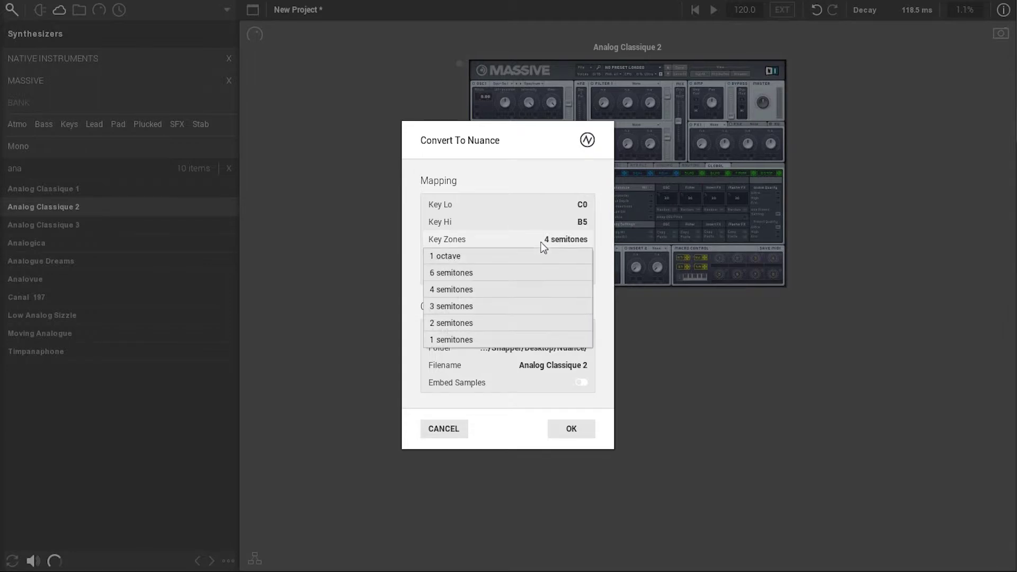
{"action": "left_click", "coordinate": [501, 337]}
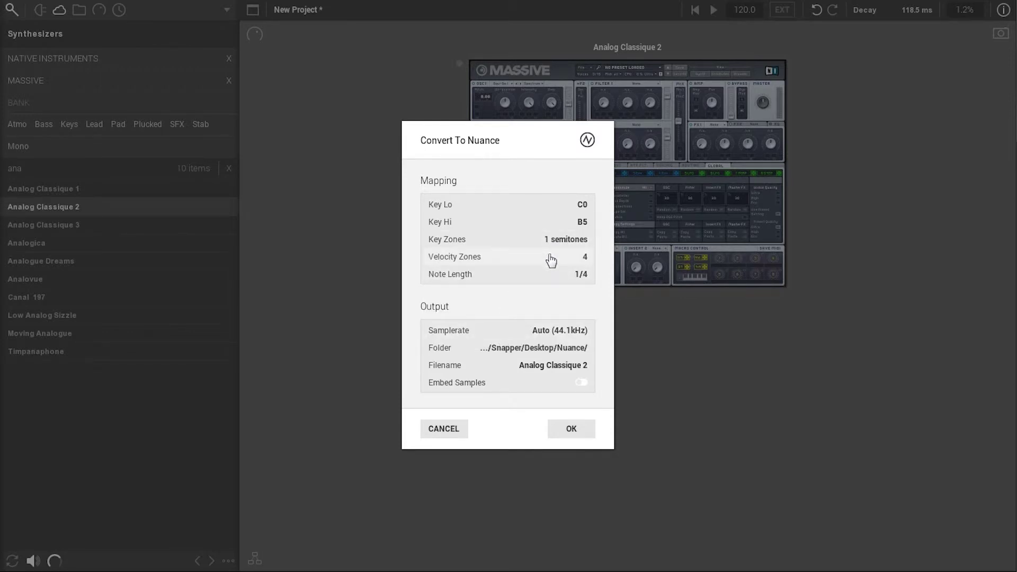
{"action": "left_click", "coordinate": [564, 239]}
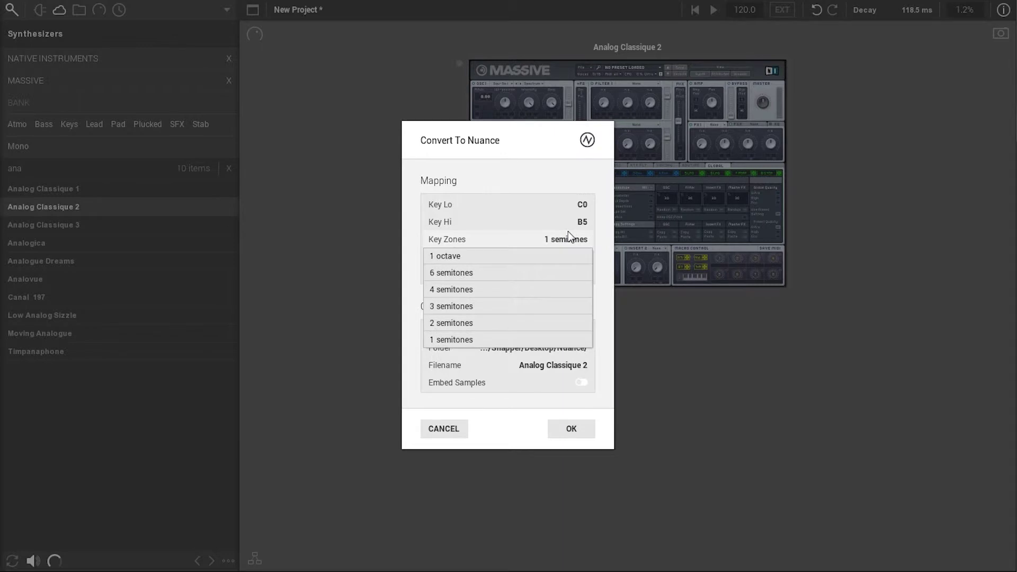
{"action": "left_click", "coordinate": [526, 293]}
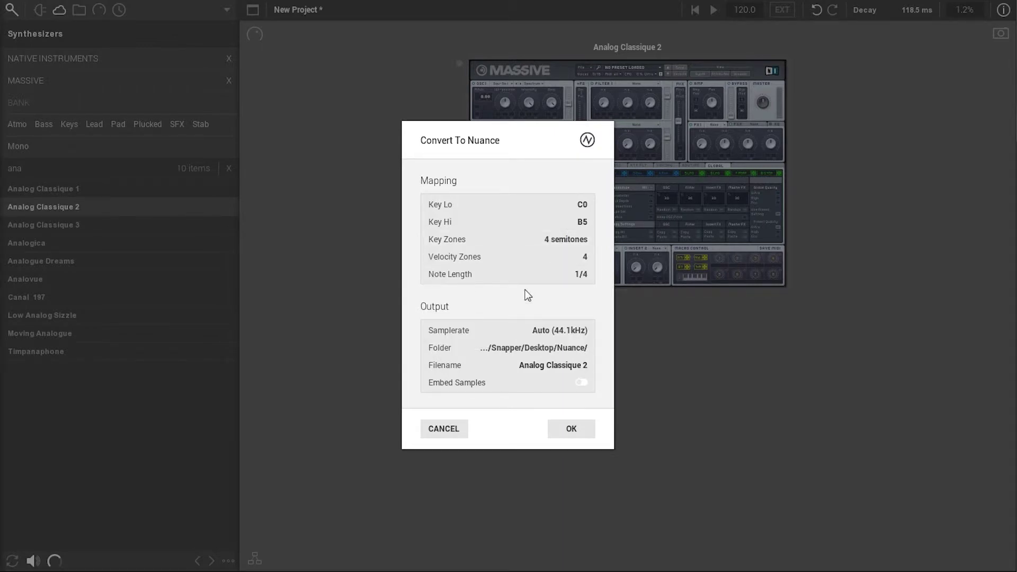
Try 1 velocity zone in the conversion settings, and set the velocity zones back to 4
{"action": "left_click", "coordinate": [566, 265]}
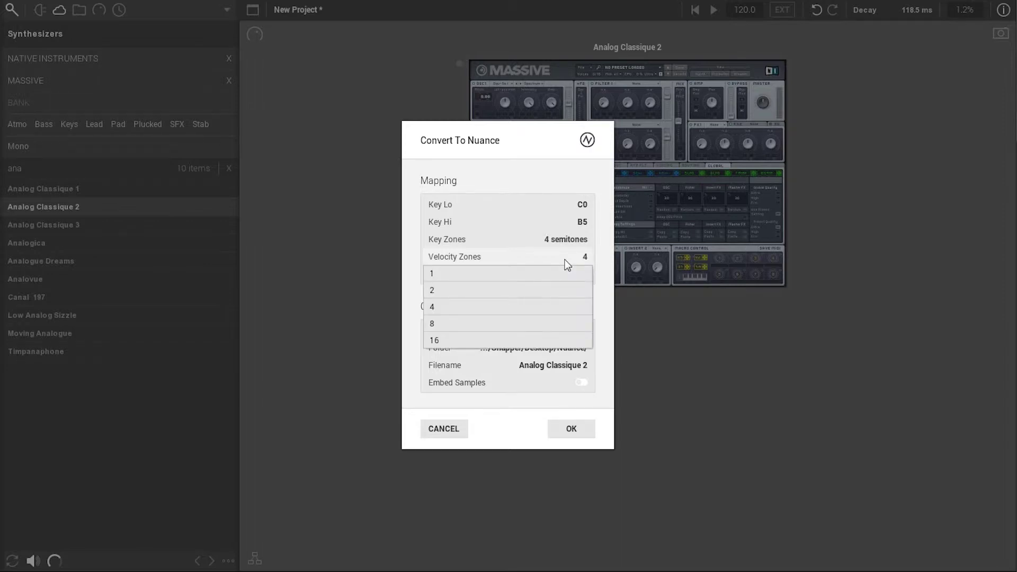
{"action": "left_click", "coordinate": [561, 274]}
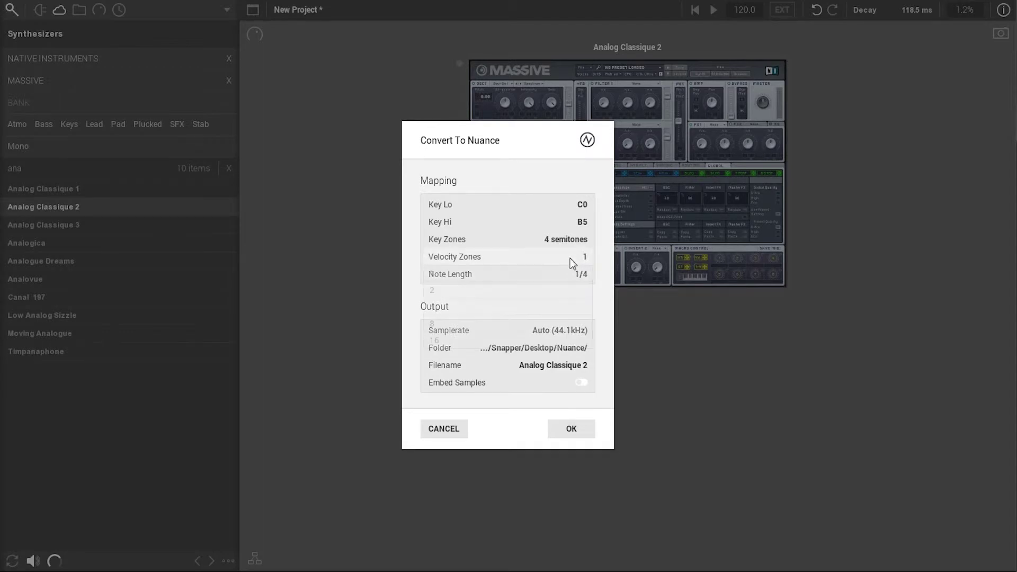
{"action": "left_click", "coordinate": [571, 261]}
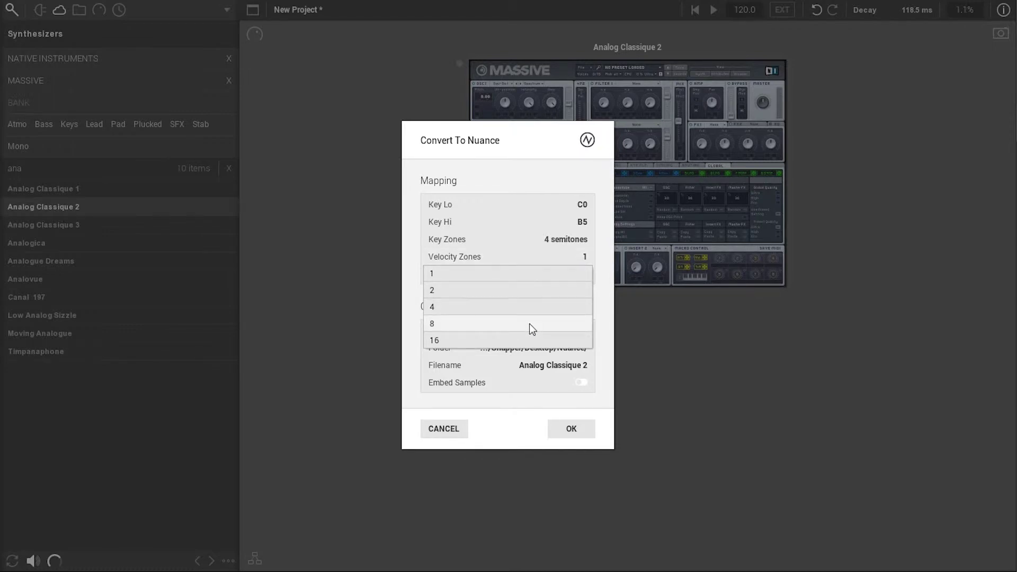
{"action": "left_click", "coordinate": [533, 310]}
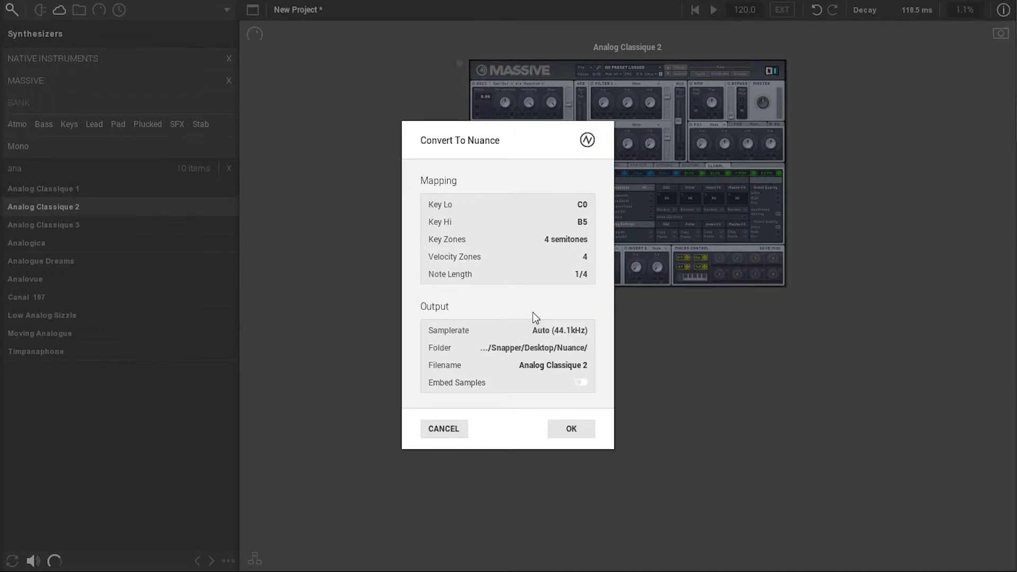
Run the Nuance conversion of Analog Classique 2 with a 1/4 note length and embedded samples
{"action": "left_click", "coordinate": [582, 283]}
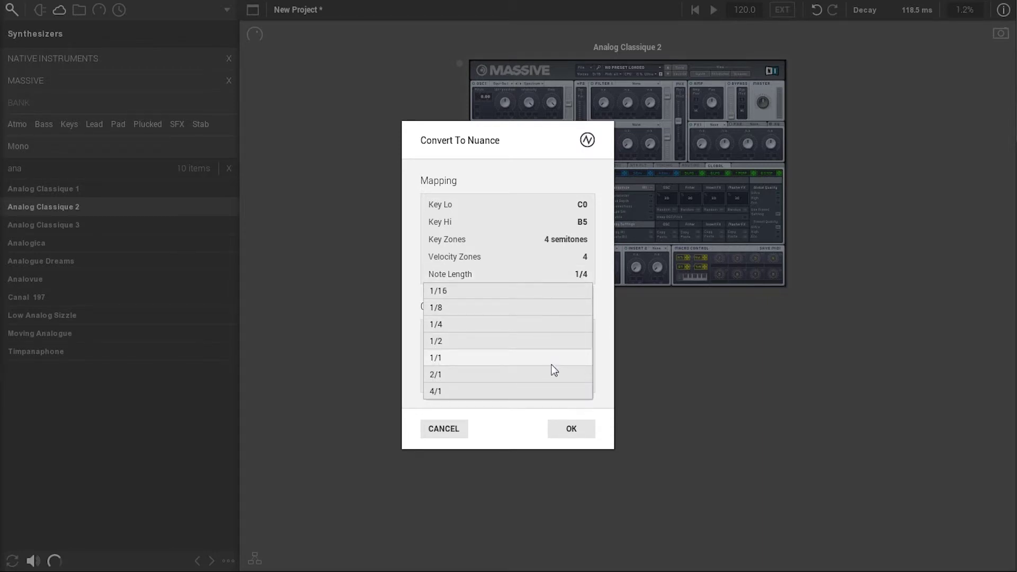
{"action": "left_click", "coordinate": [549, 328]}
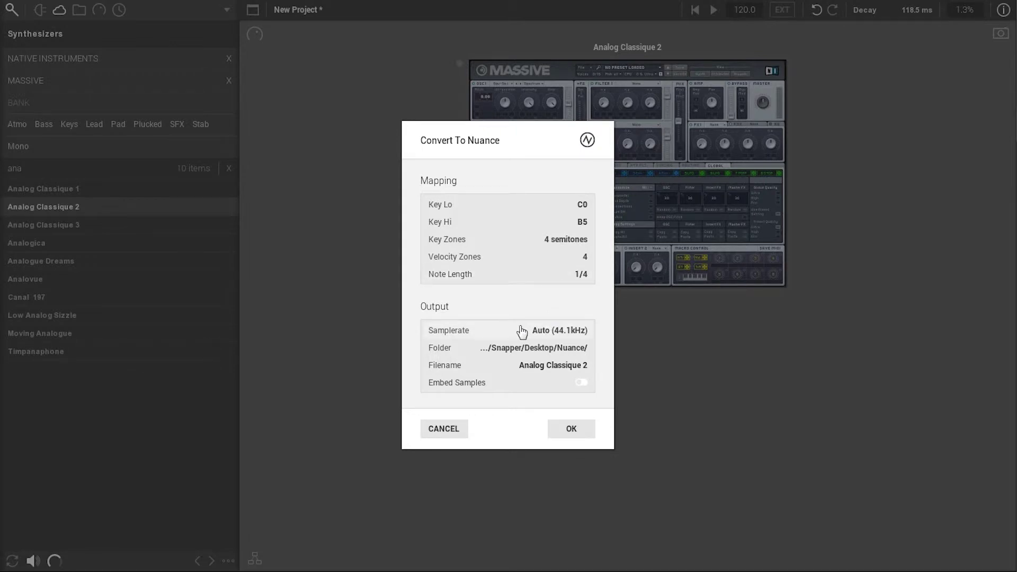
{"action": "left_click", "coordinate": [530, 385]}
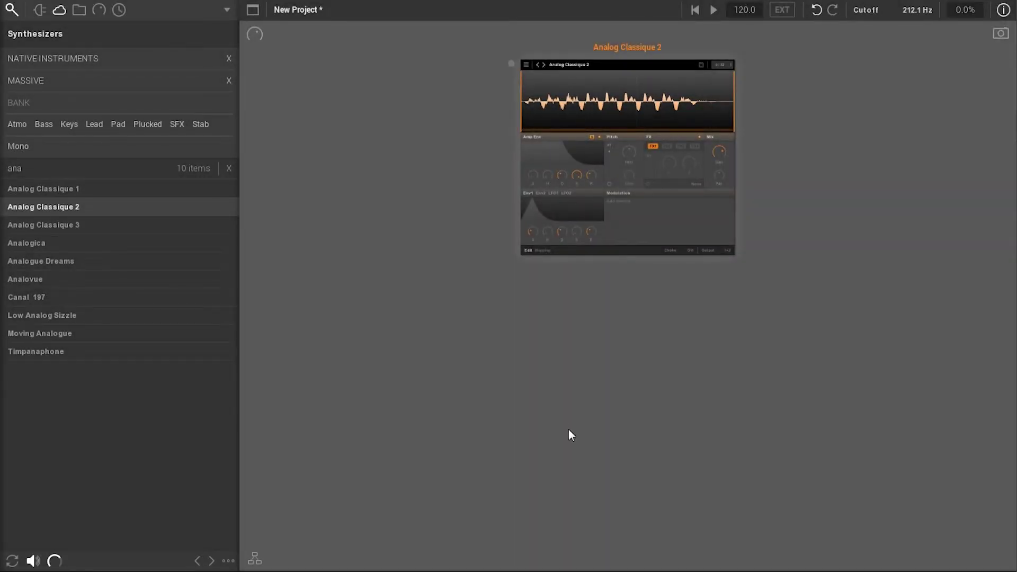
Open the converted Nuance instrument and assign the Shape effect to its FX1 slot
{"action": "left_click", "coordinate": [659, 220]}
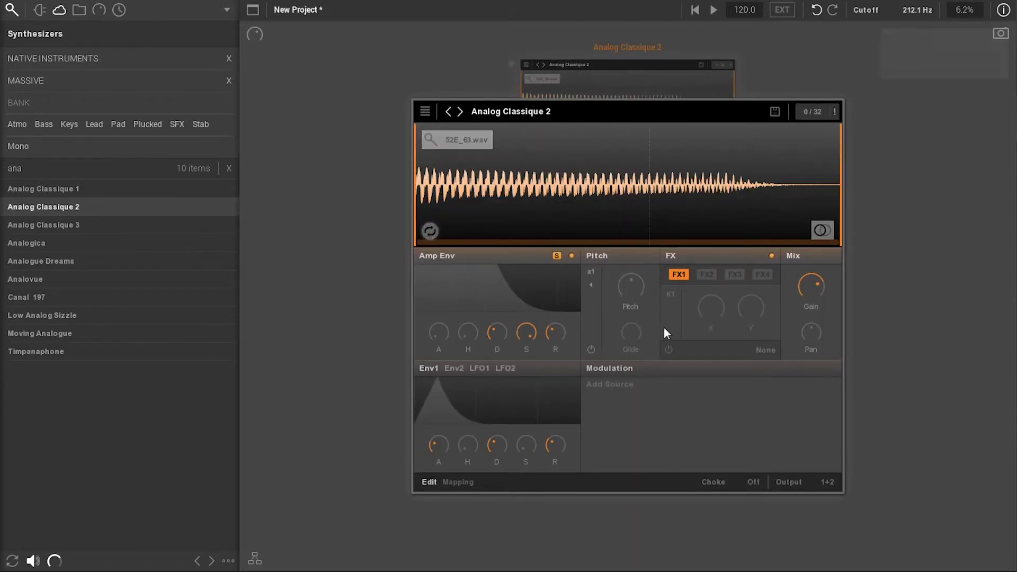
{"action": "left_click", "coordinate": [759, 352]}
{"action": "left_click", "coordinate": [743, 390]}
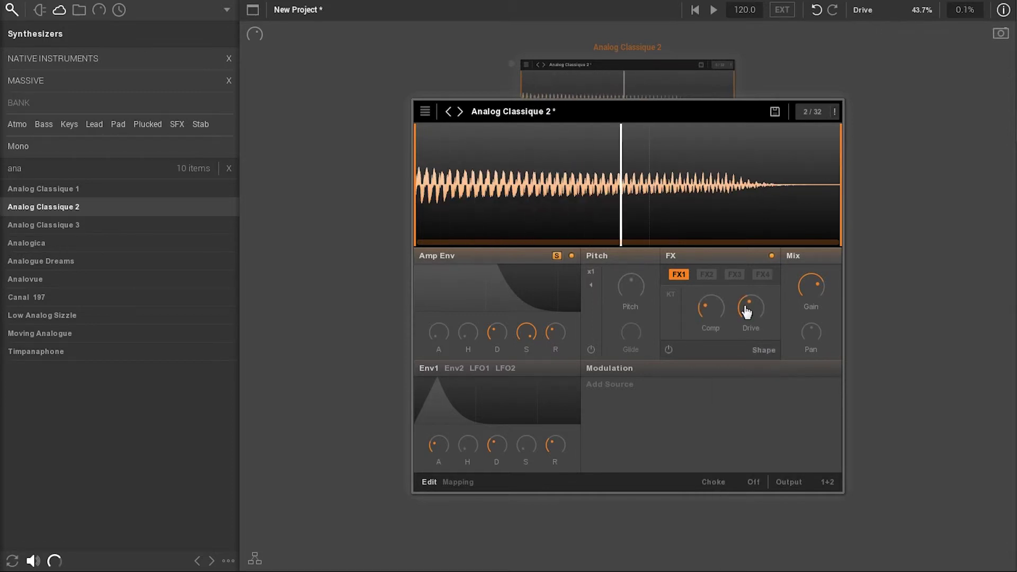
Assign the HP24 filter to the FX2 slot and lower its cutoff to about 212 Hz
{"action": "left_click", "coordinate": [708, 281]}
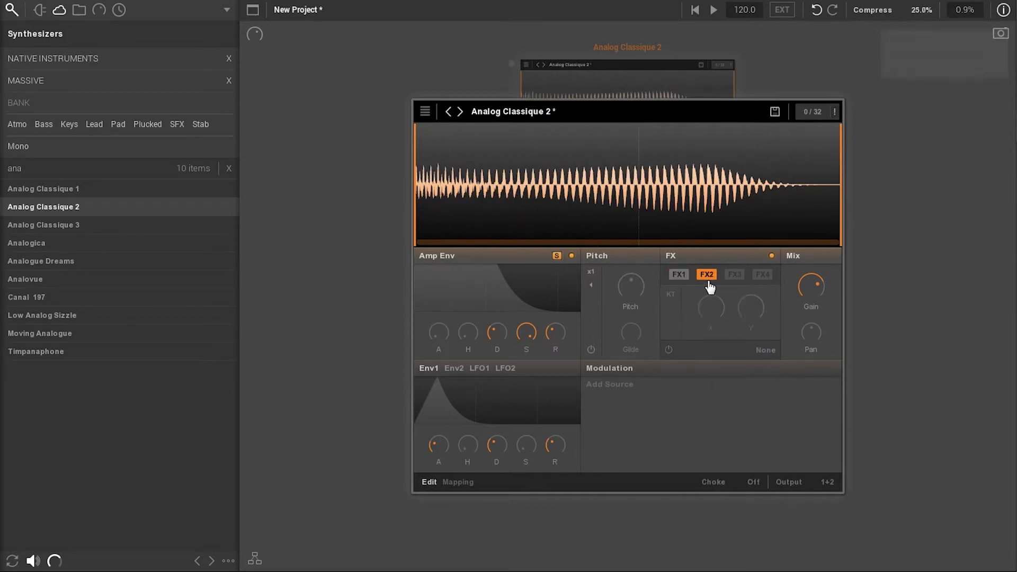
{"action": "left_click", "coordinate": [761, 350]}
{"action": "left_click", "coordinate": [737, 489]}
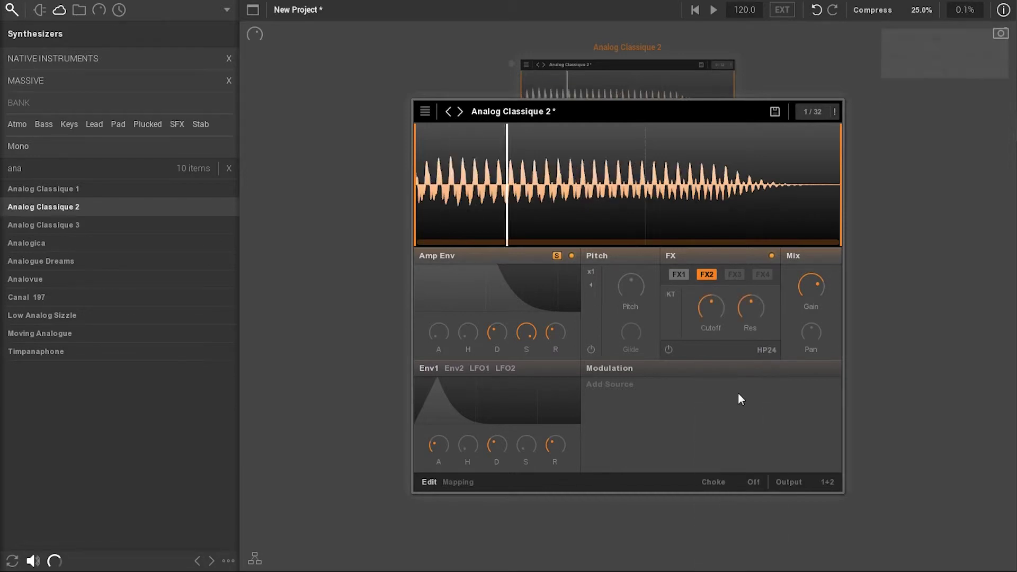
{"action": "left_click_drag", "start_coordinate": [711, 307], "coordinate": [711, 318]}
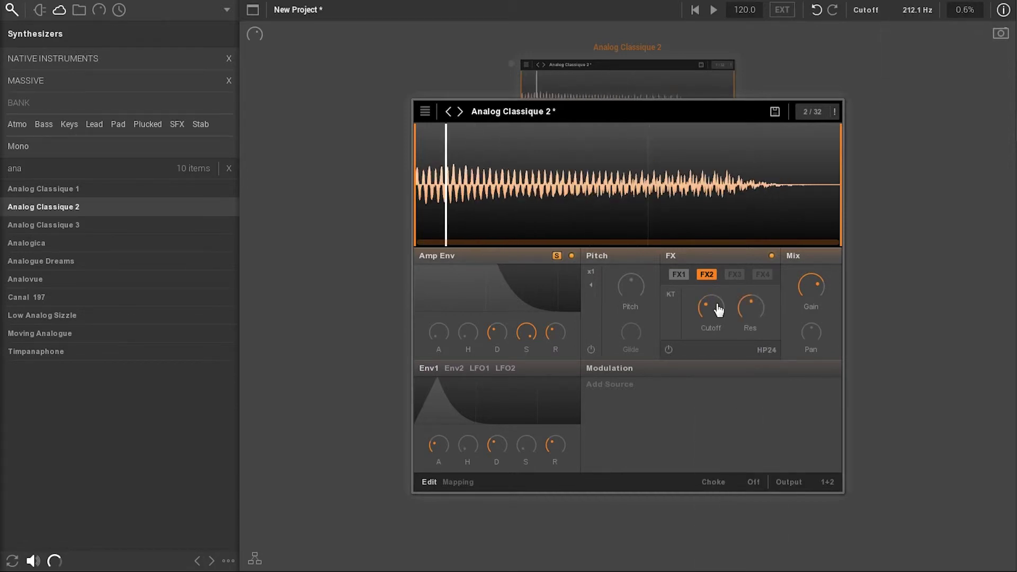
Limit the instrument's polyphony to 4 voices and enable pitch glide at 36.7%
{"action": "mouse_move", "coordinate": [807, 174]}
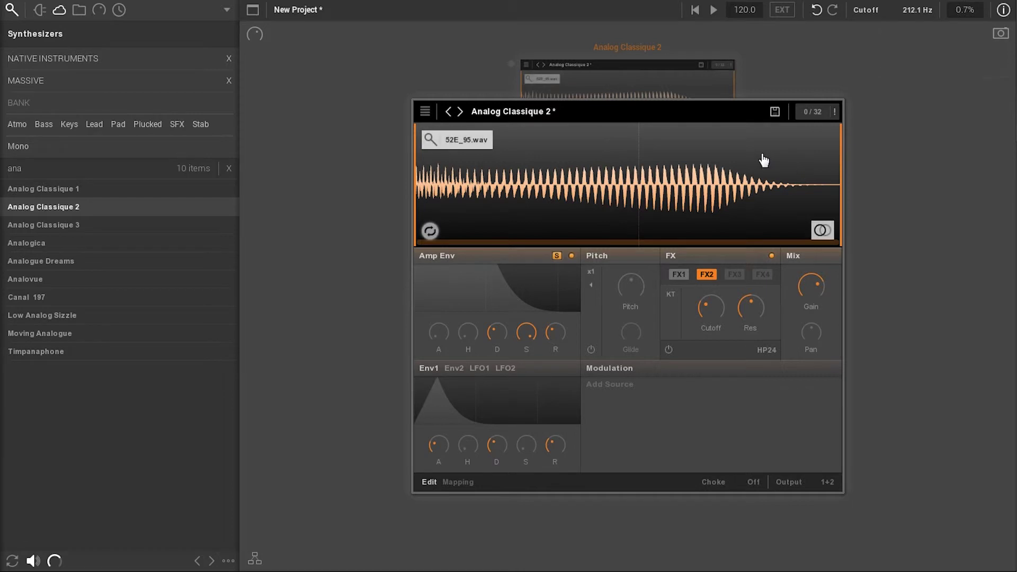
{"action": "left_click", "coordinate": [811, 112]}
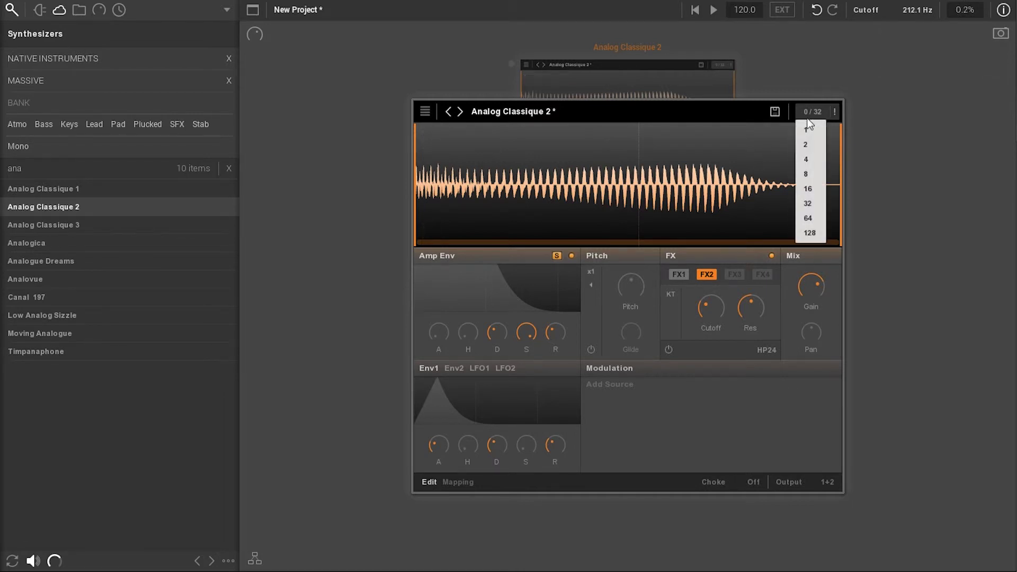
{"action": "left_click", "coordinate": [809, 159]}
{"action": "left_click", "coordinate": [591, 350]}
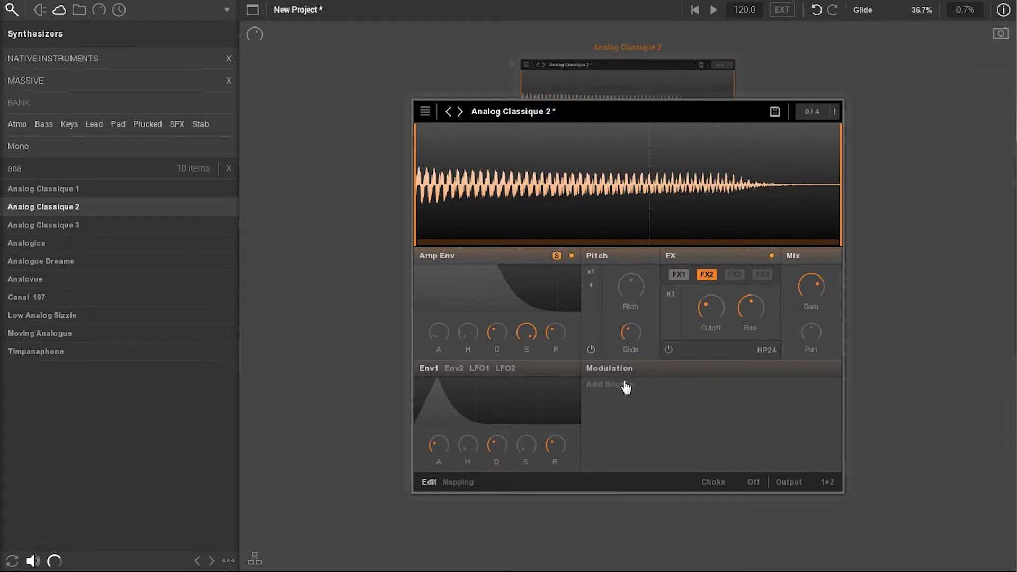
Add LFO 1 as a modulation source and route it to Pitch
{"action": "left_click", "coordinate": [620, 392]}
{"action": "left_click", "coordinate": [608, 350]}
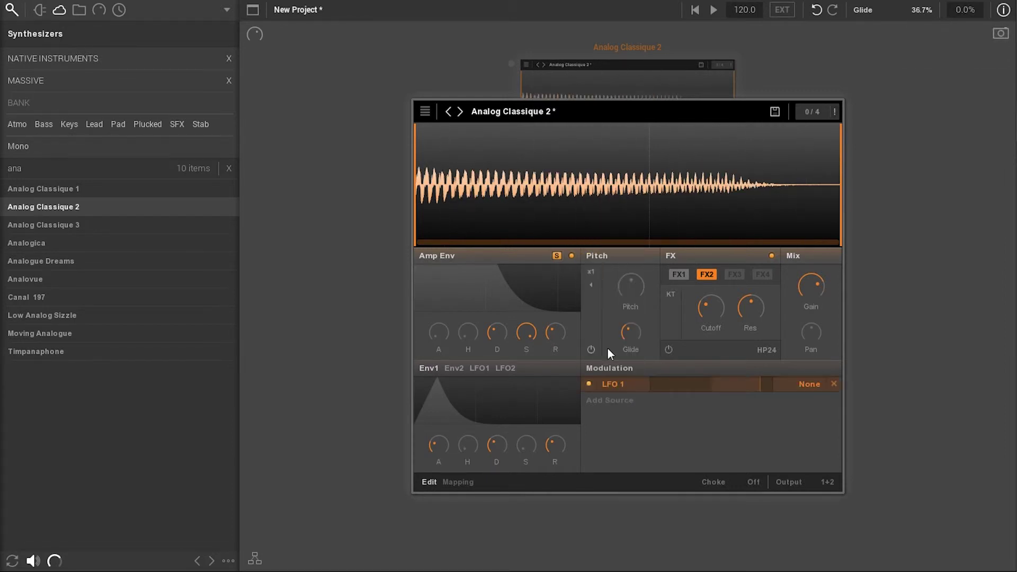
{"action": "left_click", "coordinate": [799, 384]}
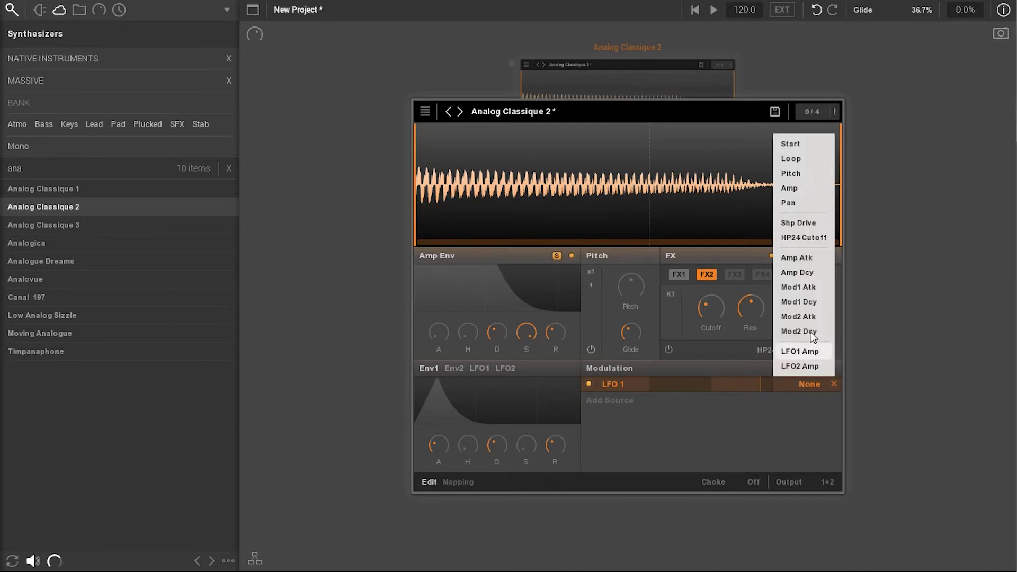
{"action": "left_click", "coordinate": [792, 175]}
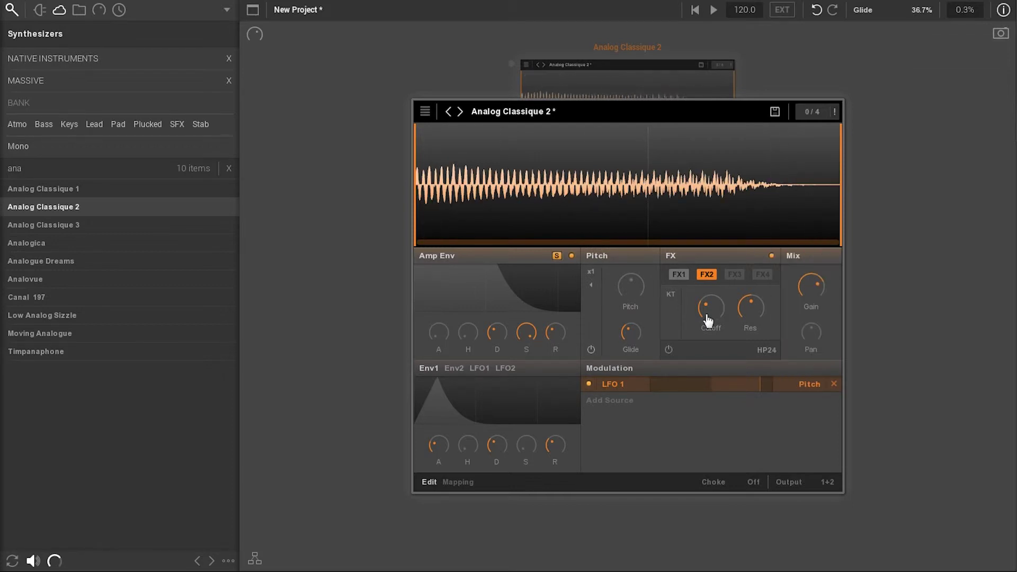
Set LFO1 to a square wave at 5.74 Hz with a pitch modulation amount of 25.9%, and close the instrument editor
{"action": "left_click", "coordinate": [479, 374]}
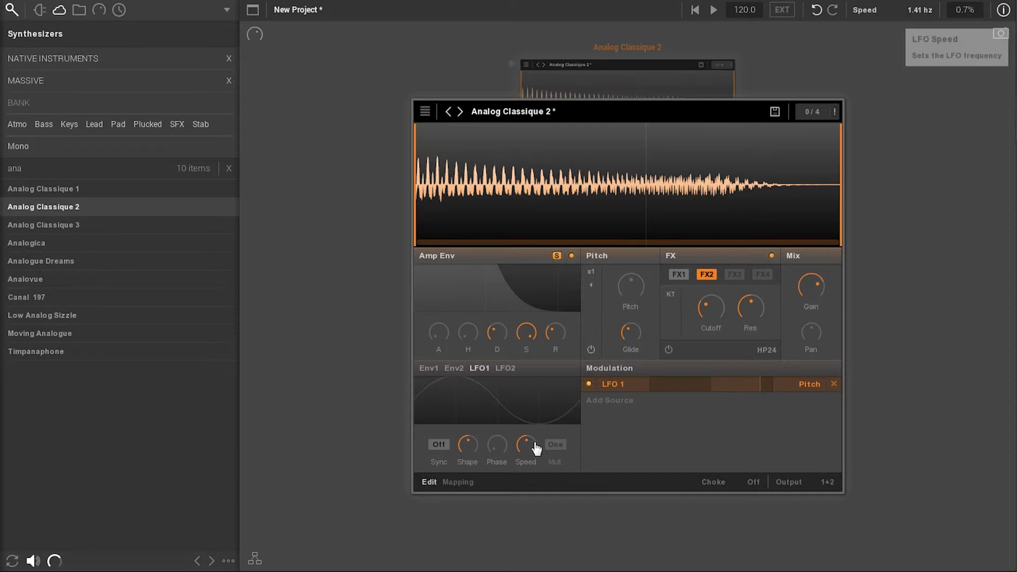
{"action": "left_click_drag", "start_coordinate": [468, 446], "coordinate": [468, 432]}
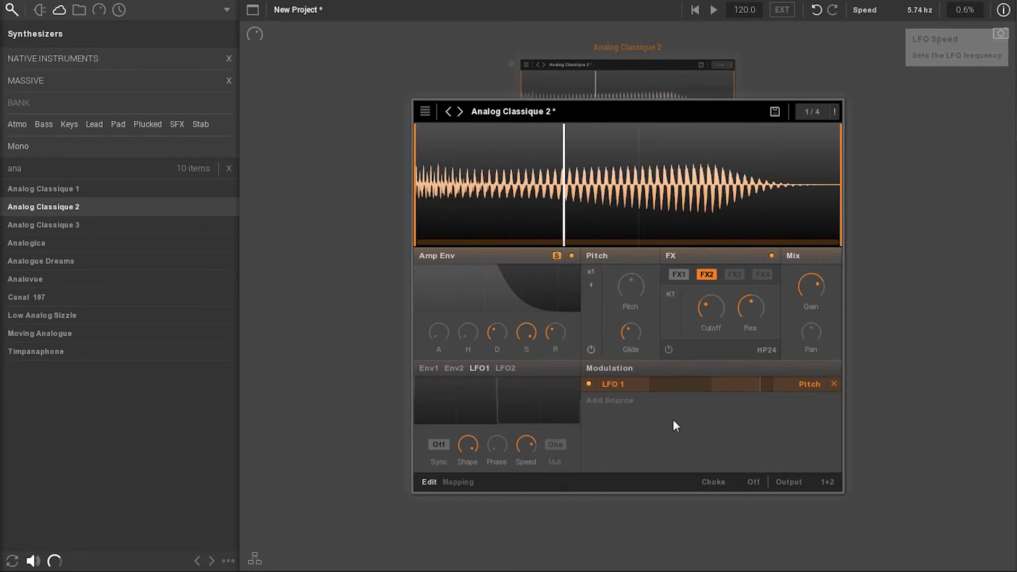
{"action": "left_click_drag", "start_coordinate": [754, 387], "coordinate": [754, 391]}
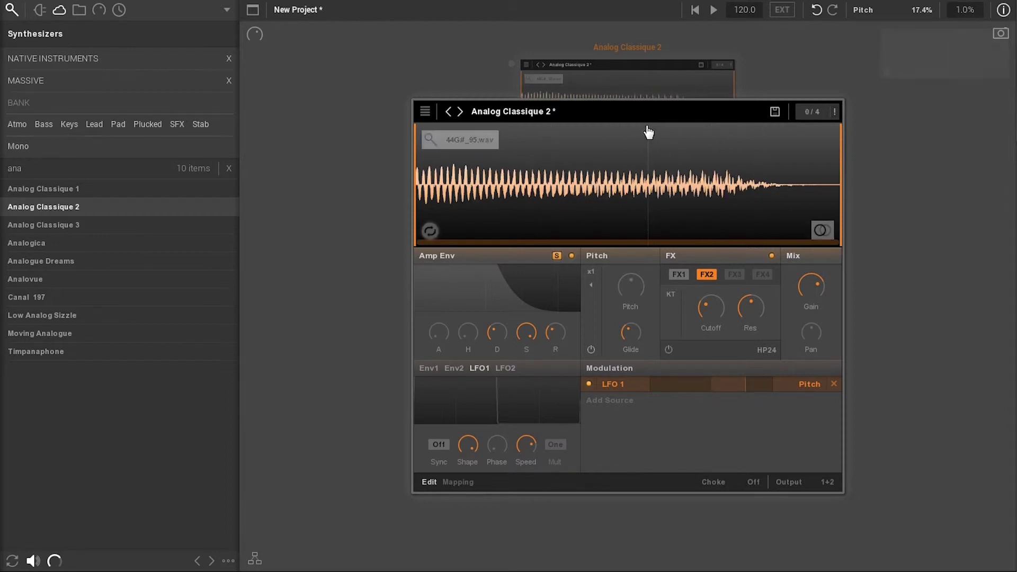
{"action": "left_click", "coordinate": [622, 79]}
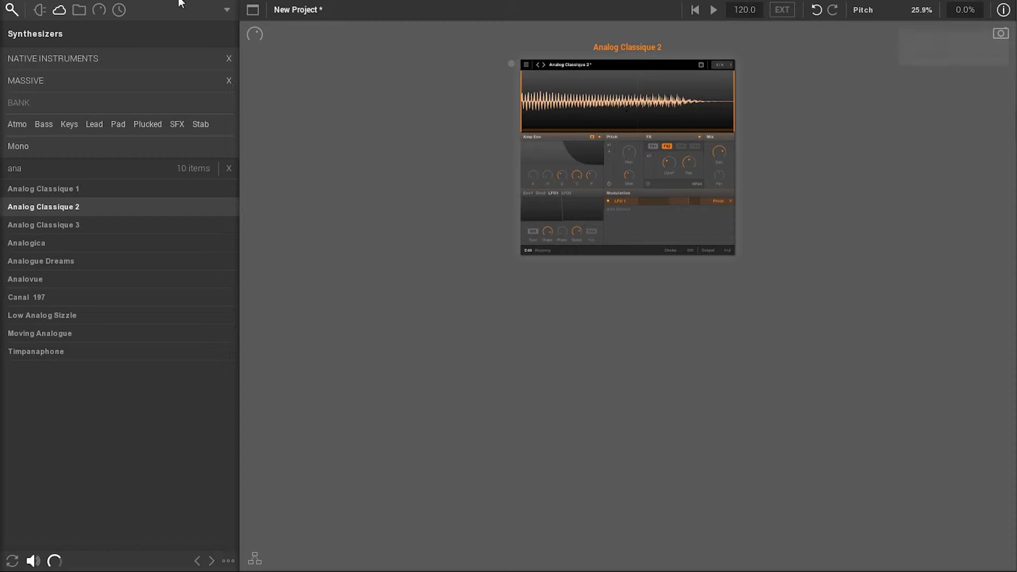
Browse the effect plugins, add the New Sonic Arts Chorus below Analog Classique 2, and raise its depth
{"action": "left_click", "coordinate": [38, 10]}
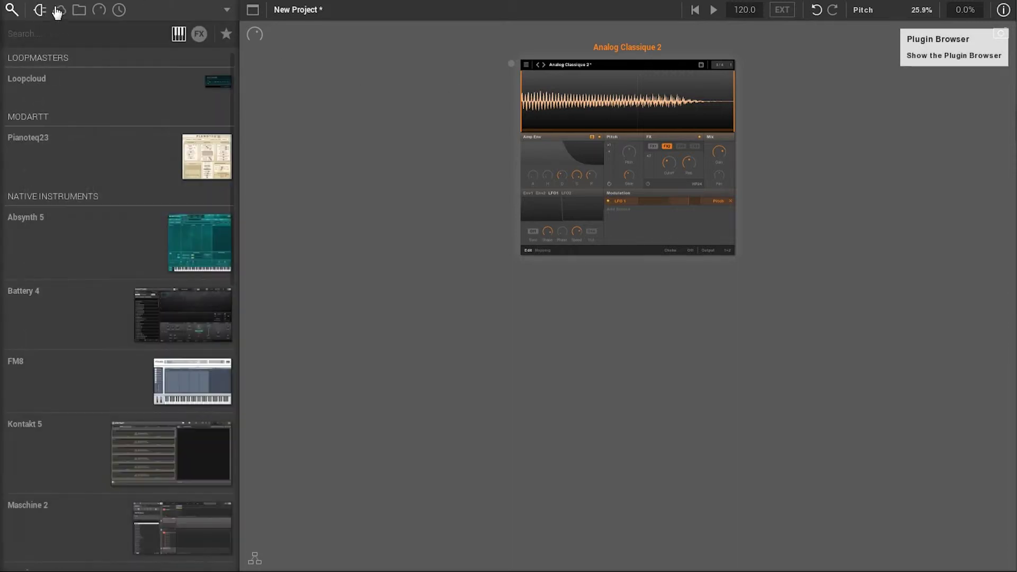
{"action": "left_click", "coordinate": [198, 33]}
{"action": "scroll", "coordinate": [228, 74], "scroll_direction": "down", "scroll_amount": 10}
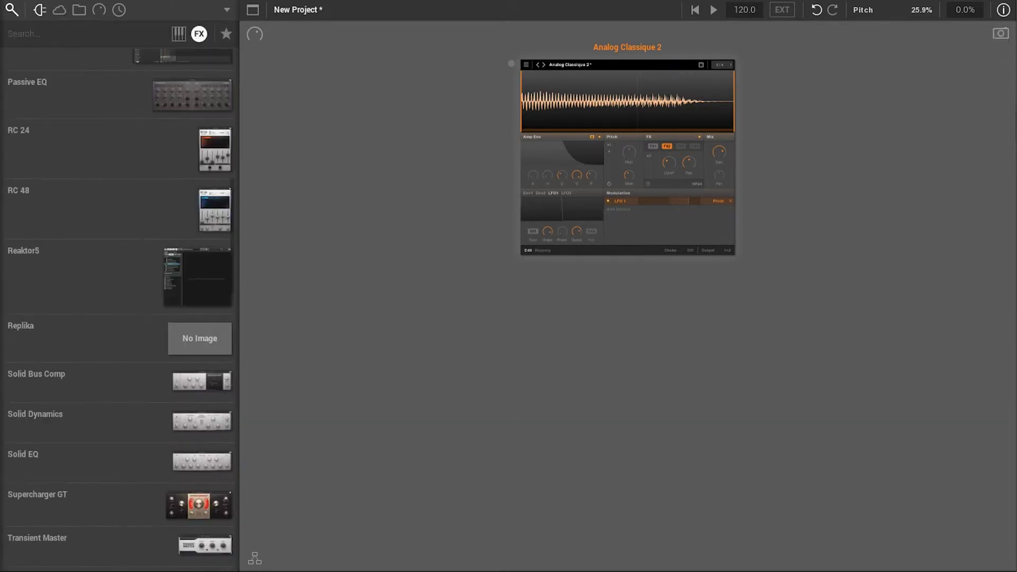
{"action": "scroll", "coordinate": [121, 310], "scroll_direction": "down", "scroll_amount": 12}
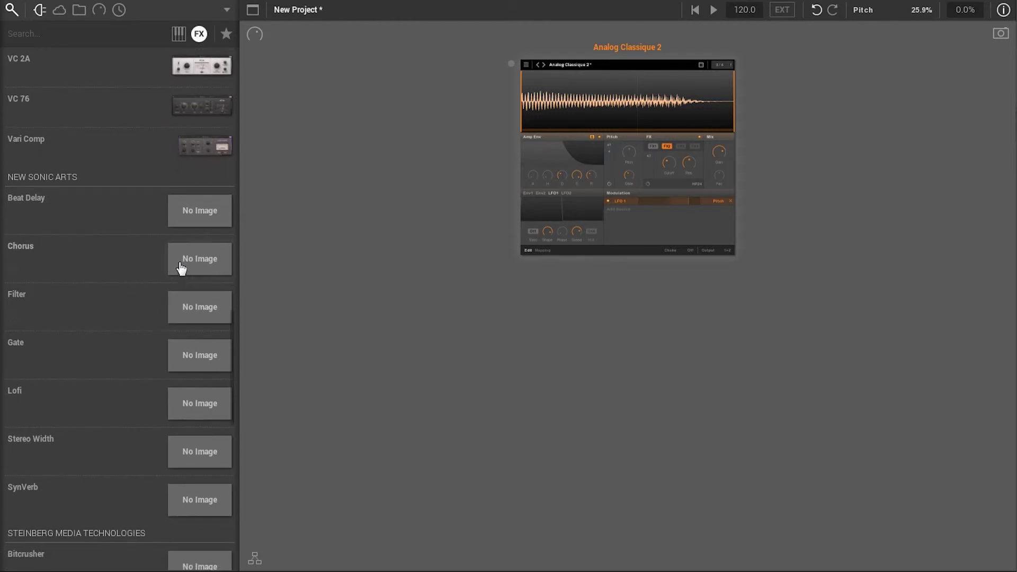
{"action": "left_click_drag", "start_coordinate": [181, 268], "coordinate": [580, 294]}
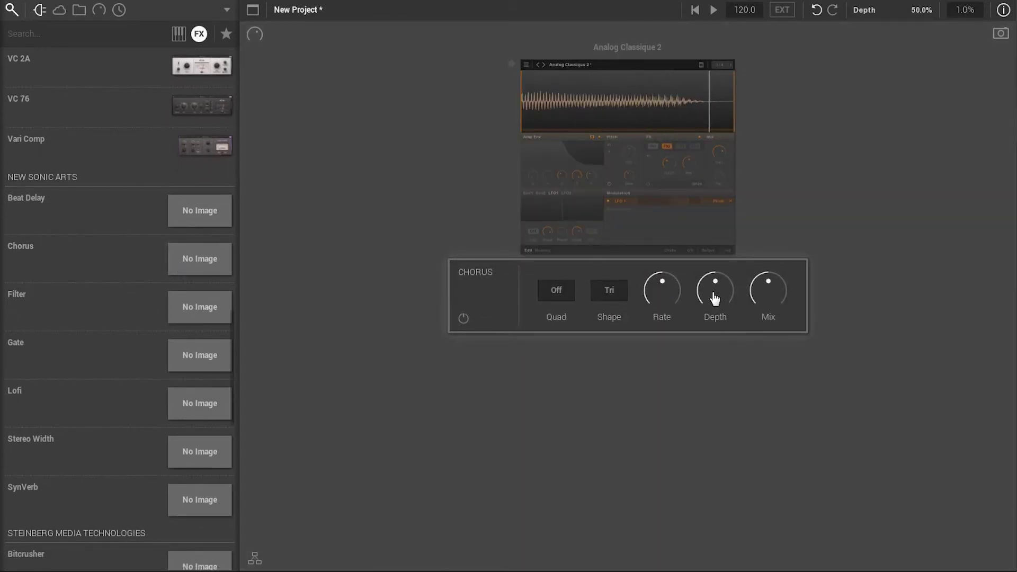
{"action": "left_click_drag", "start_coordinate": [714, 298], "coordinate": [717, 298]}
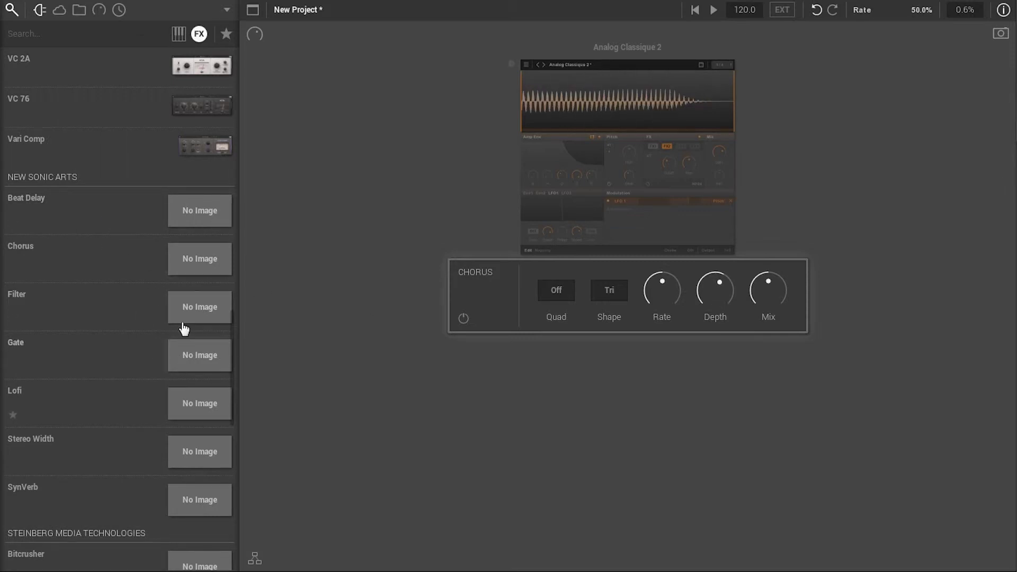
Add the Beat Delay effect below the Chorus and lower its mix
{"action": "left_click_drag", "start_coordinate": [196, 226], "coordinate": [630, 393]}
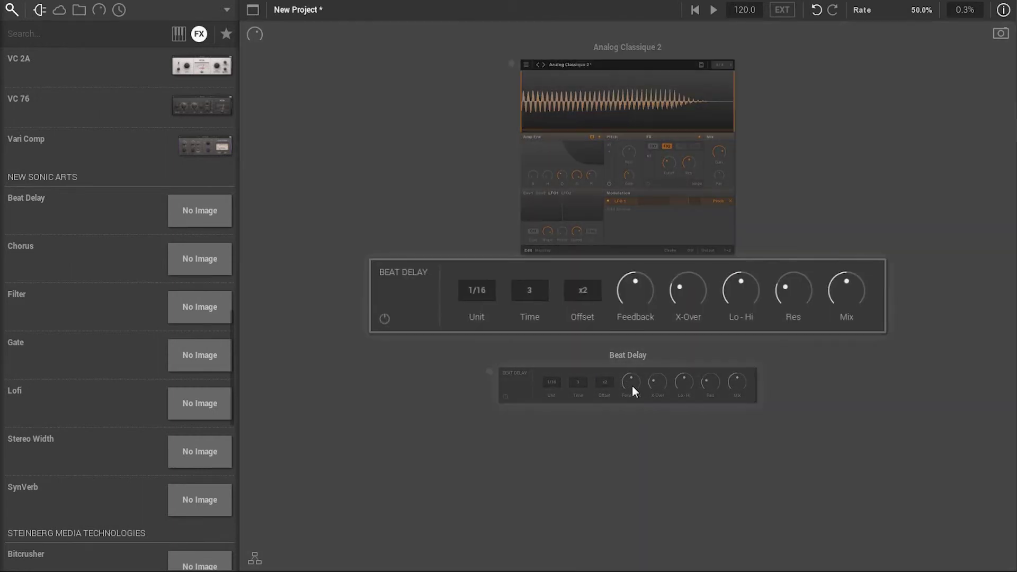
{"action": "left_click_drag", "start_coordinate": [839, 305], "coordinate": [839, 318]}
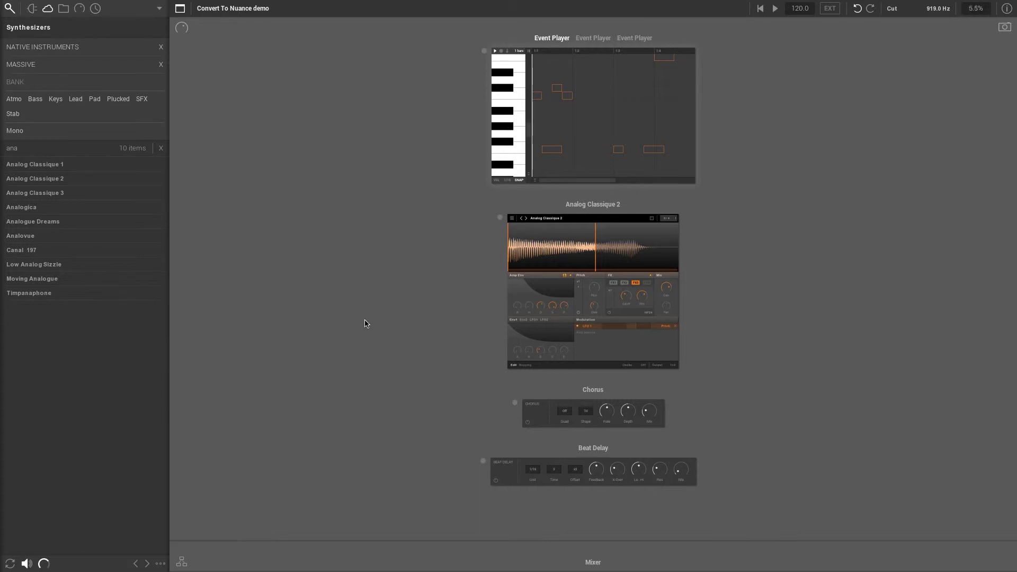
Display the demo project's node graph, isolate the Analog Classique channel in the final mixer, and listen to it
{"action": "left_click", "coordinate": [183, 564]}
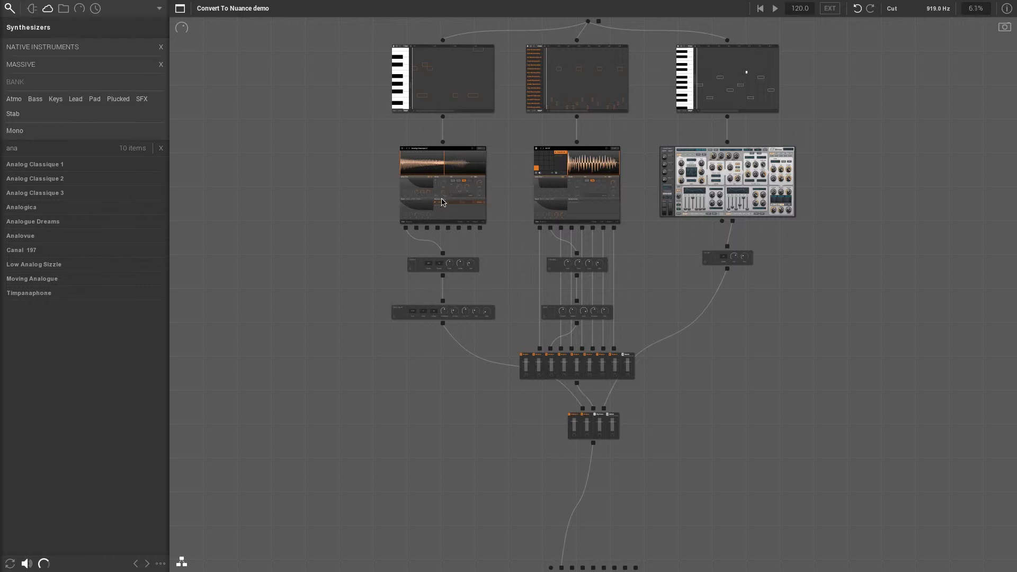
{"action": "left_click", "coordinate": [588, 425]}
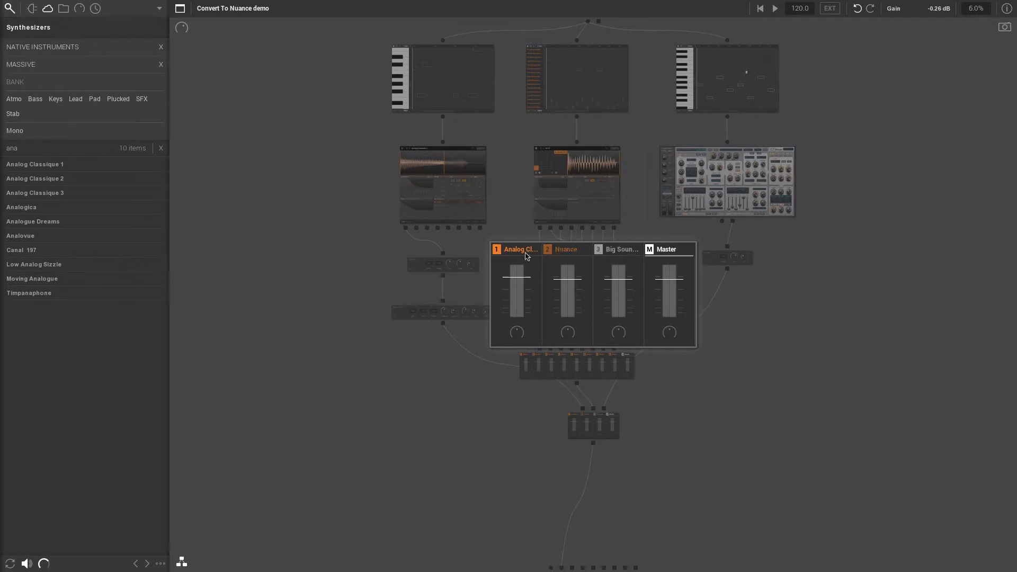
{"action": "left_click", "coordinate": [774, 9]}
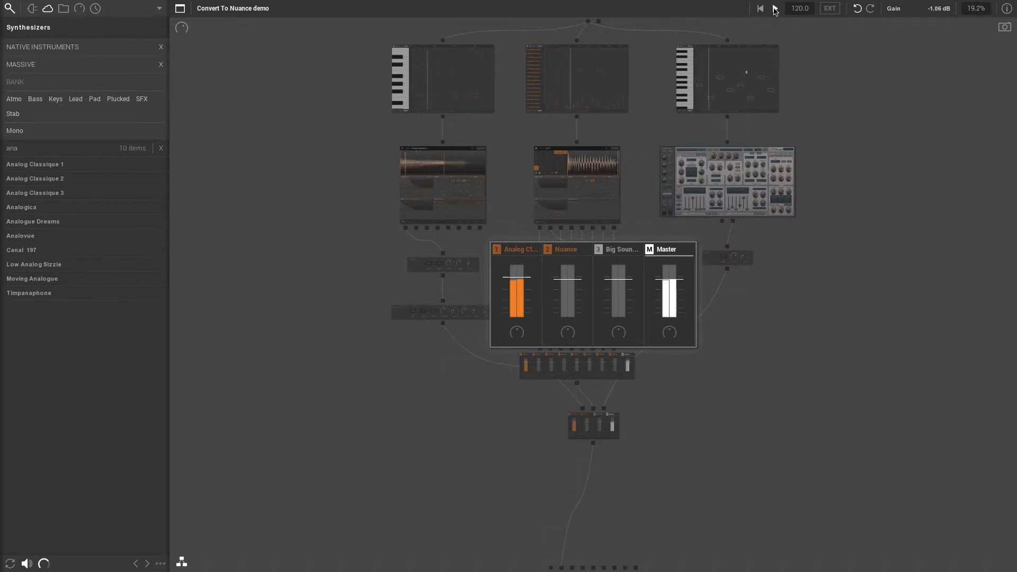
{"action": "left_click", "coordinate": [666, 92]}
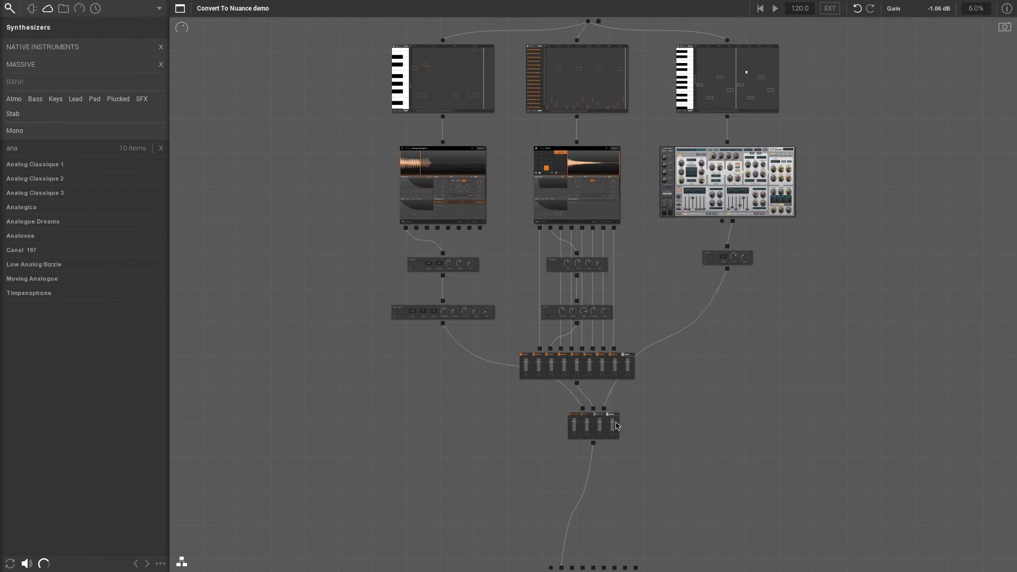
Isolate the Nuance channel in the final mixer and play the project to hear it
{"action": "double_click", "coordinate": [597, 429]}
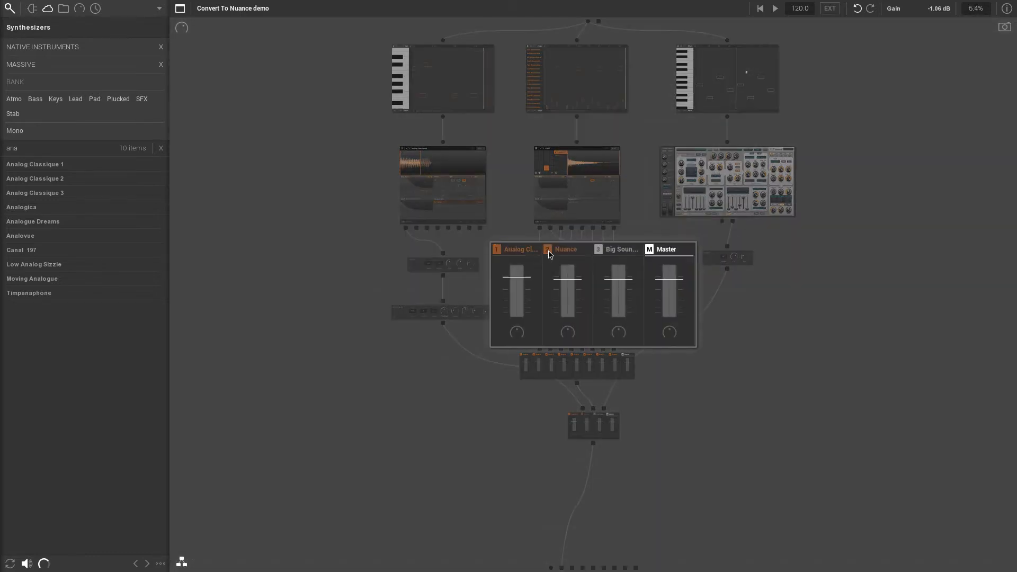
{"action": "left_click", "coordinate": [512, 207]}
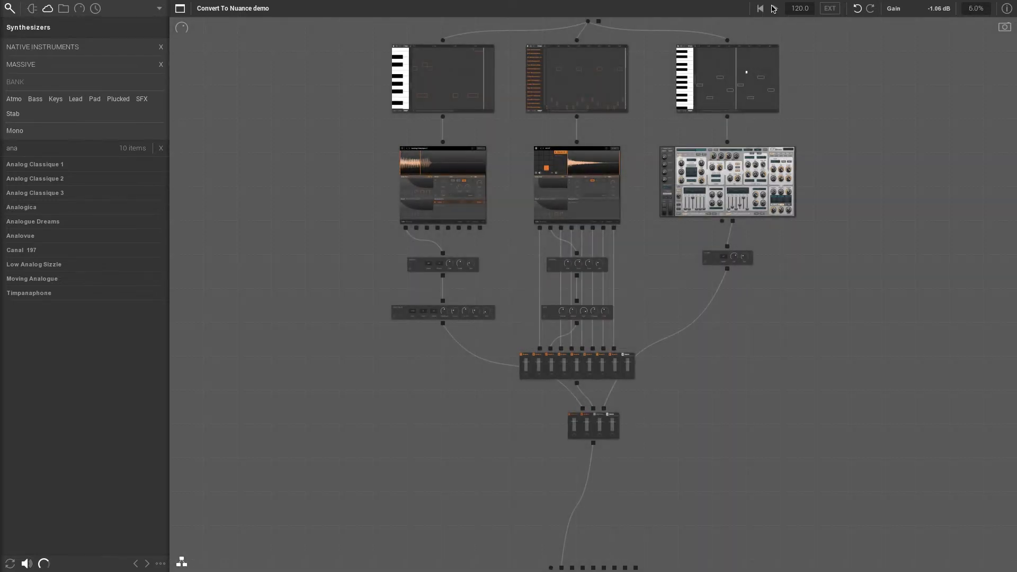
{"action": "left_click", "coordinate": [776, 8]}
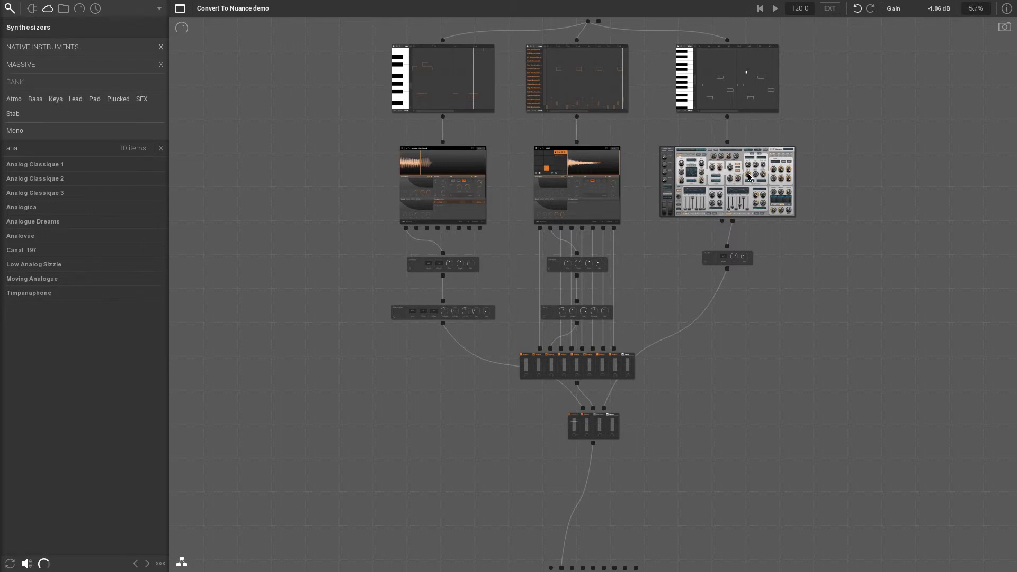
Recall the Go snapshot and isolate the second Analog Classique channel, number 4, in the final mixer
{"action": "left_click", "coordinate": [1006, 29]}
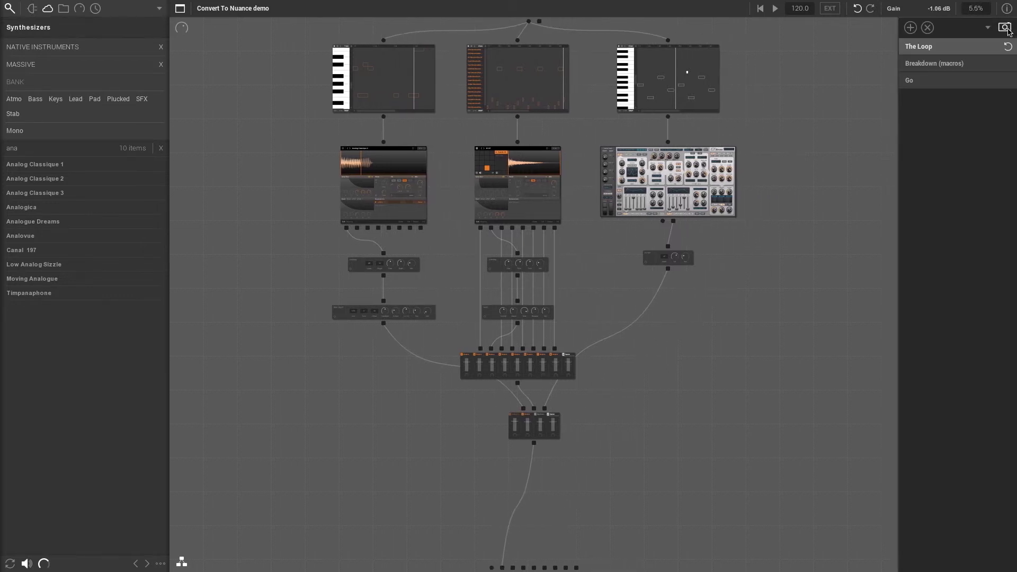
{"action": "left_click", "coordinate": [922, 84]}
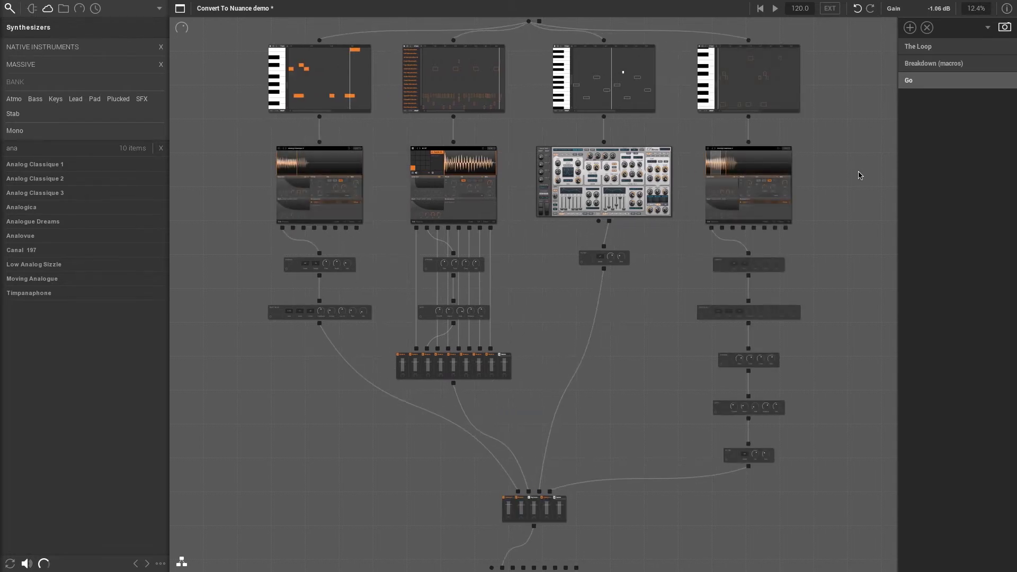
{"action": "double_click", "coordinate": [553, 511]}
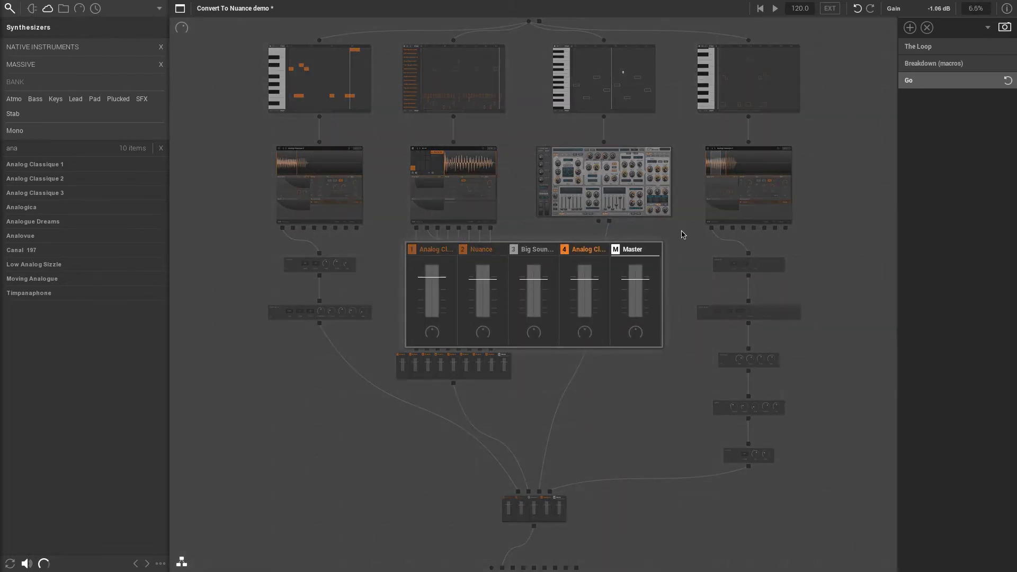
{"action": "left_click", "coordinate": [682, 234]}
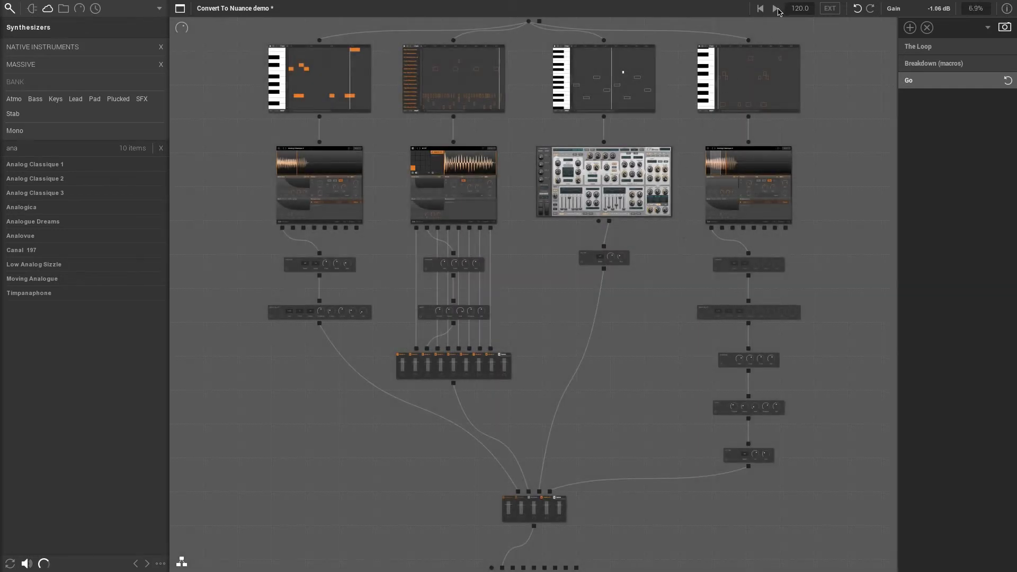
Play the project and examine the looped sample and settings of the Analog Classique 2 instrument feeding mixer channel 4
{"action": "double_click", "coordinate": [714, 200]}
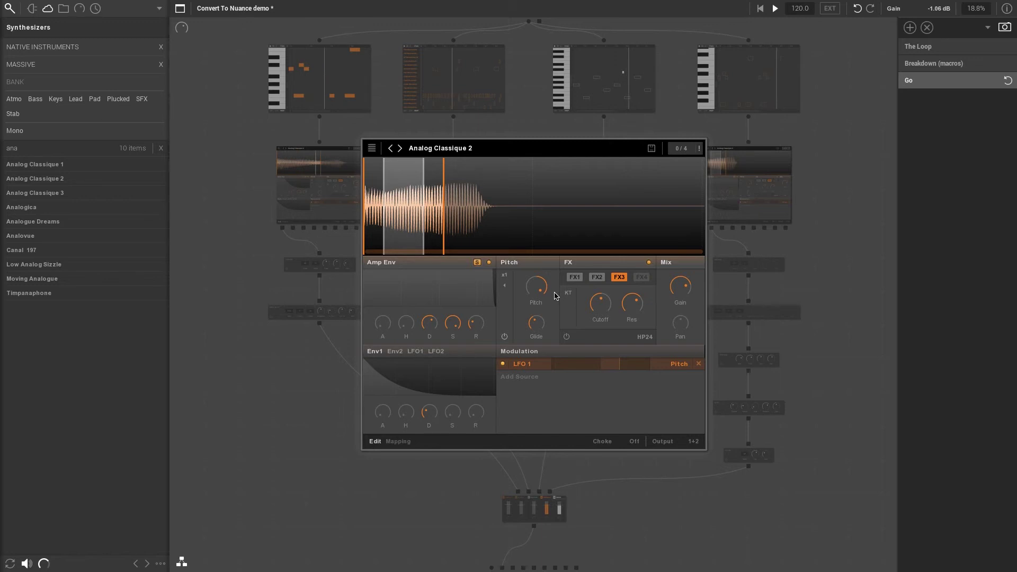
{"action": "mouse_move", "coordinate": [464, 206]}
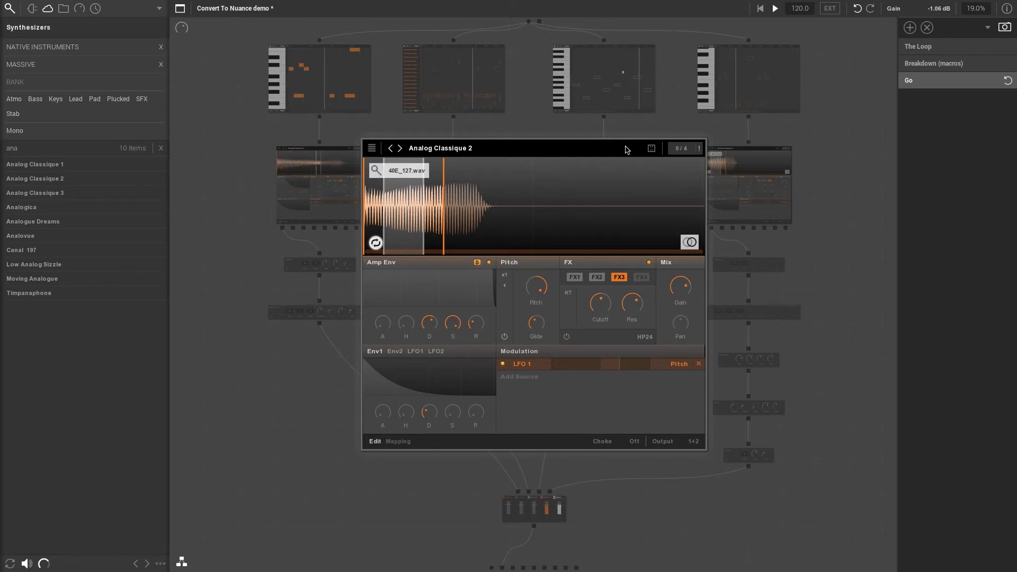
{"action": "left_click", "coordinate": [798, 58]}
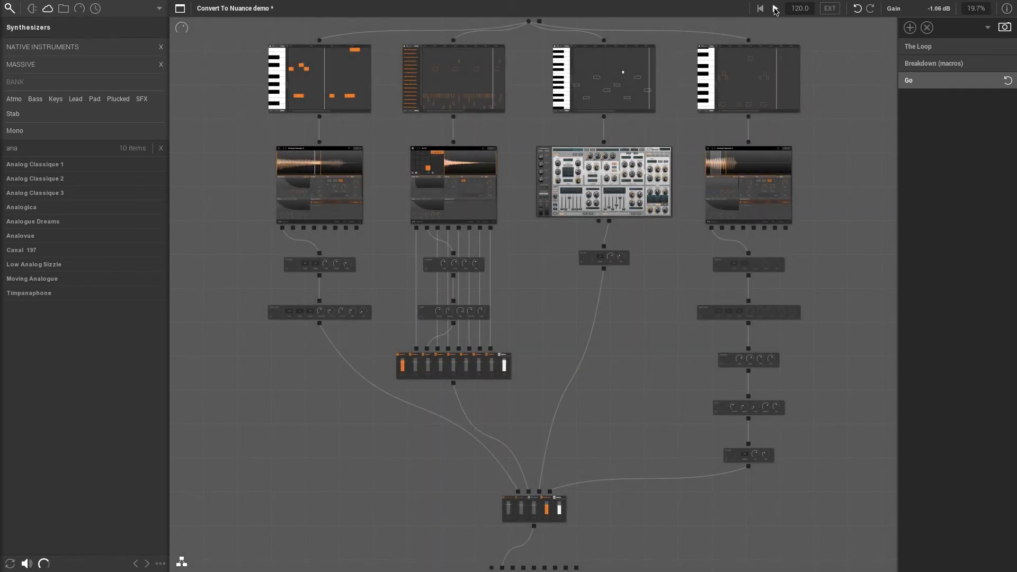
Recall The Loop snapshot and hide the browser
{"action": "left_click", "coordinate": [928, 51]}
{"action": "left_click", "coordinate": [9, 8]}
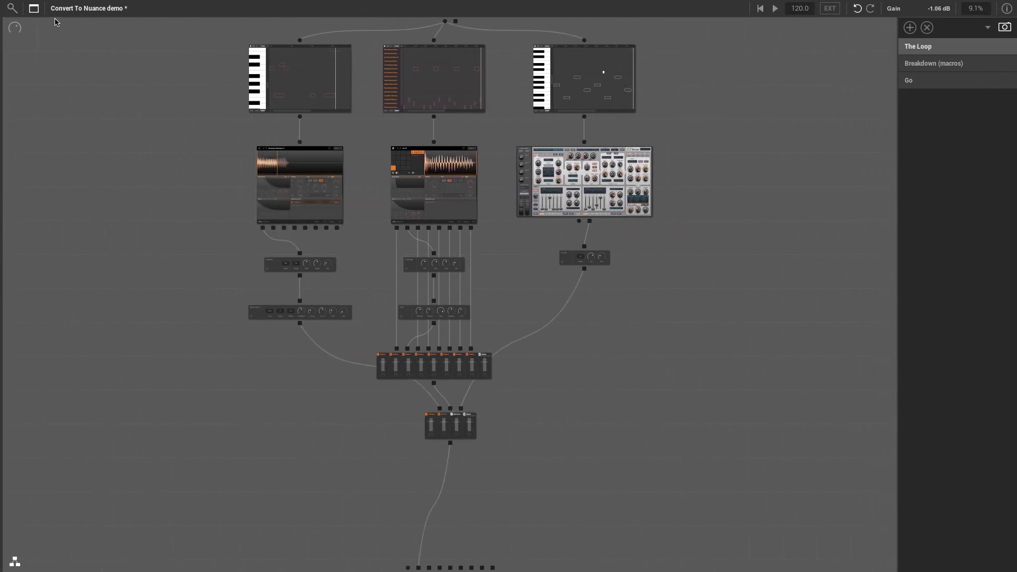
Play The Loop with the macro controls shown and switch to the Breakdown (macros) snapshot
{"action": "left_click", "coordinate": [13, 27]}
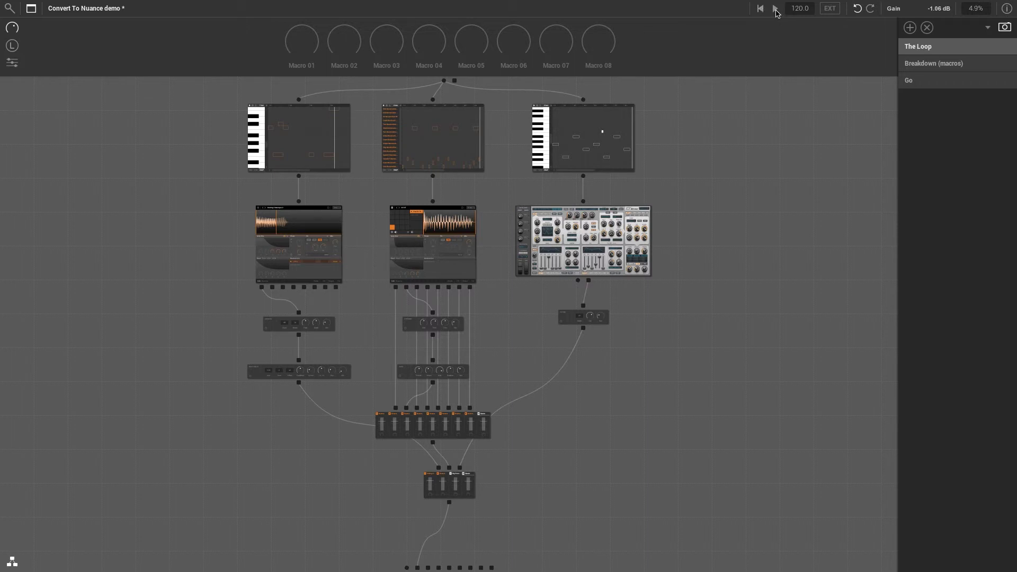
{"action": "left_click", "coordinate": [776, 9]}
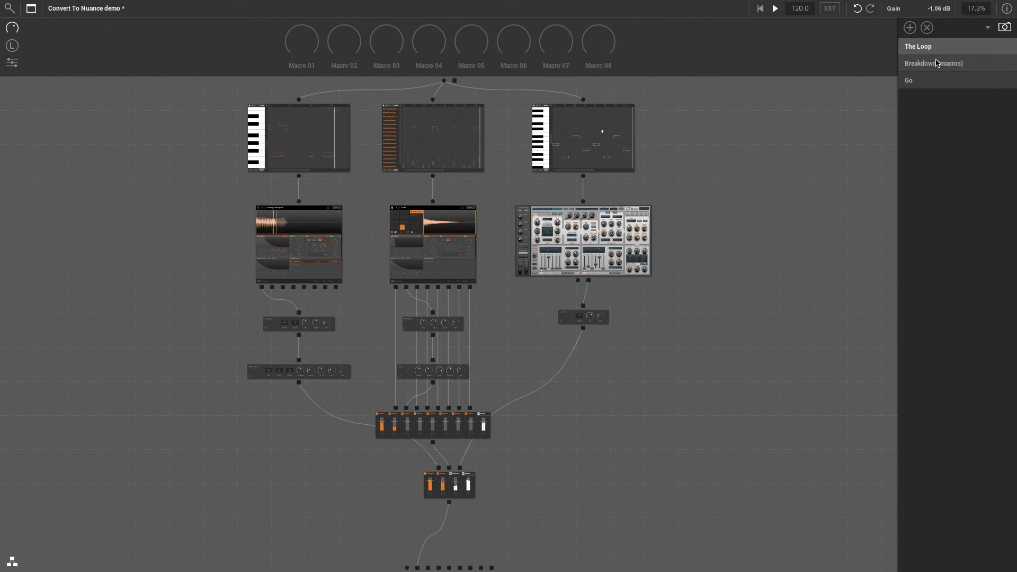
{"action": "left_click", "coordinate": [936, 63]}
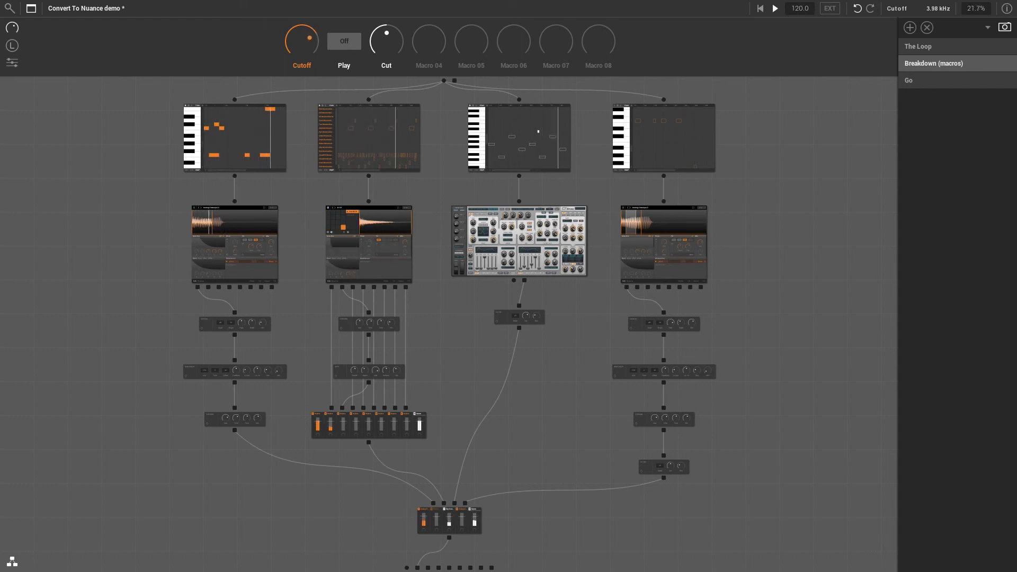
Turn on the Play macro and raise the Cut macro to 5.67 kHz before recalling the Go snapshot
{"action": "left_click", "coordinate": [344, 46]}
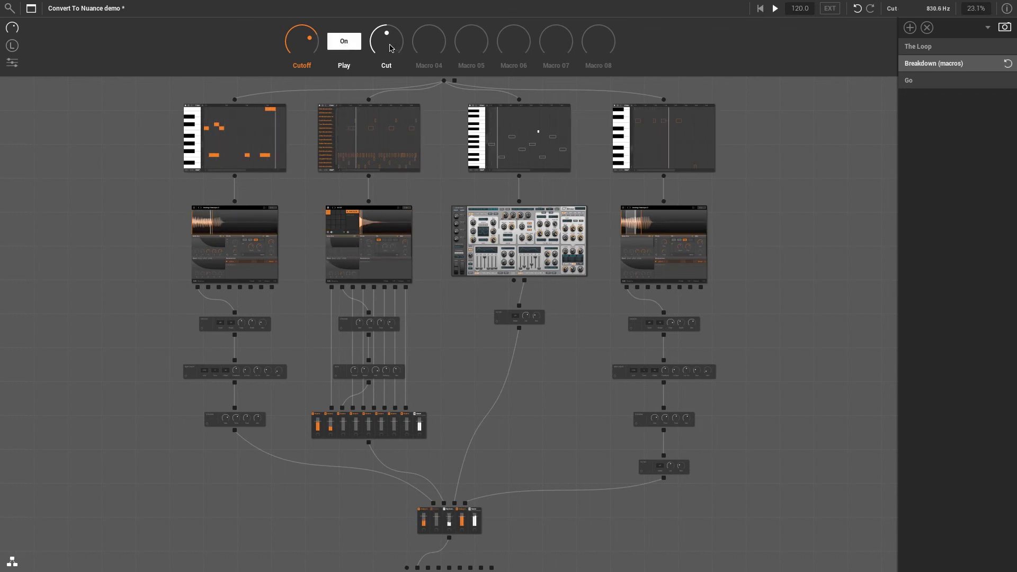
{"action": "left_click_drag", "start_coordinate": [390, 47], "coordinate": [390, 3]}
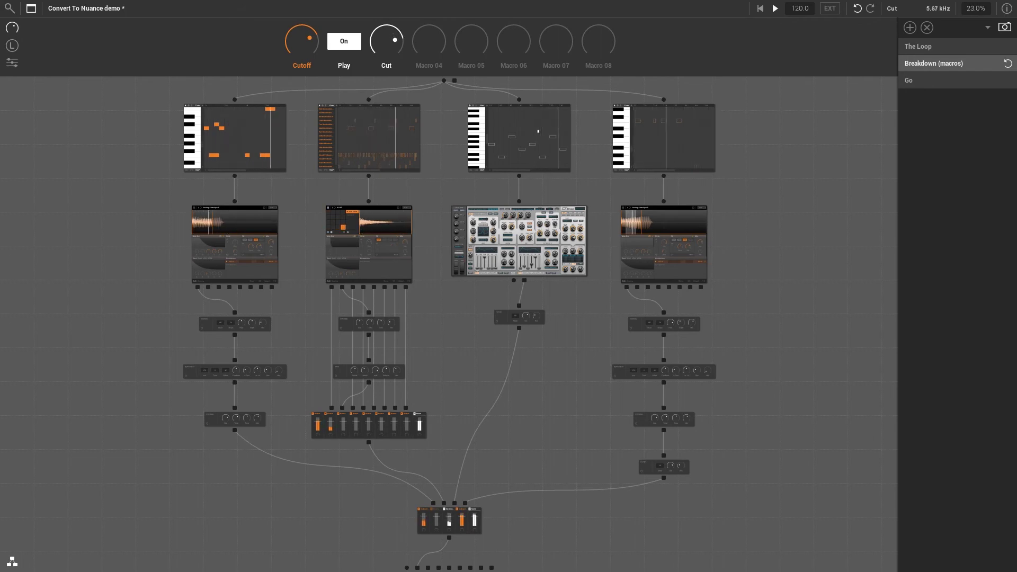
{"action": "left_click", "coordinate": [943, 86]}
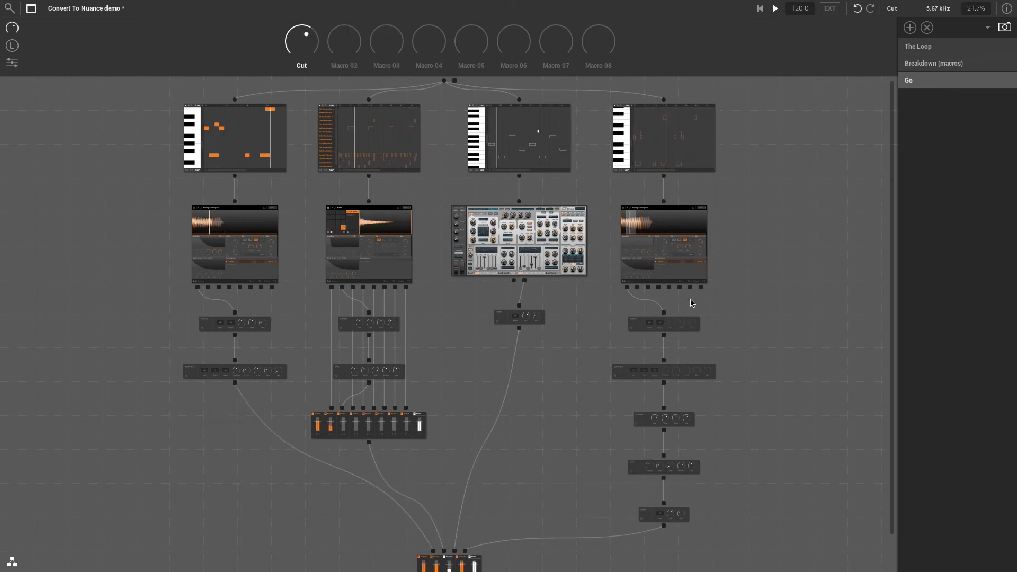